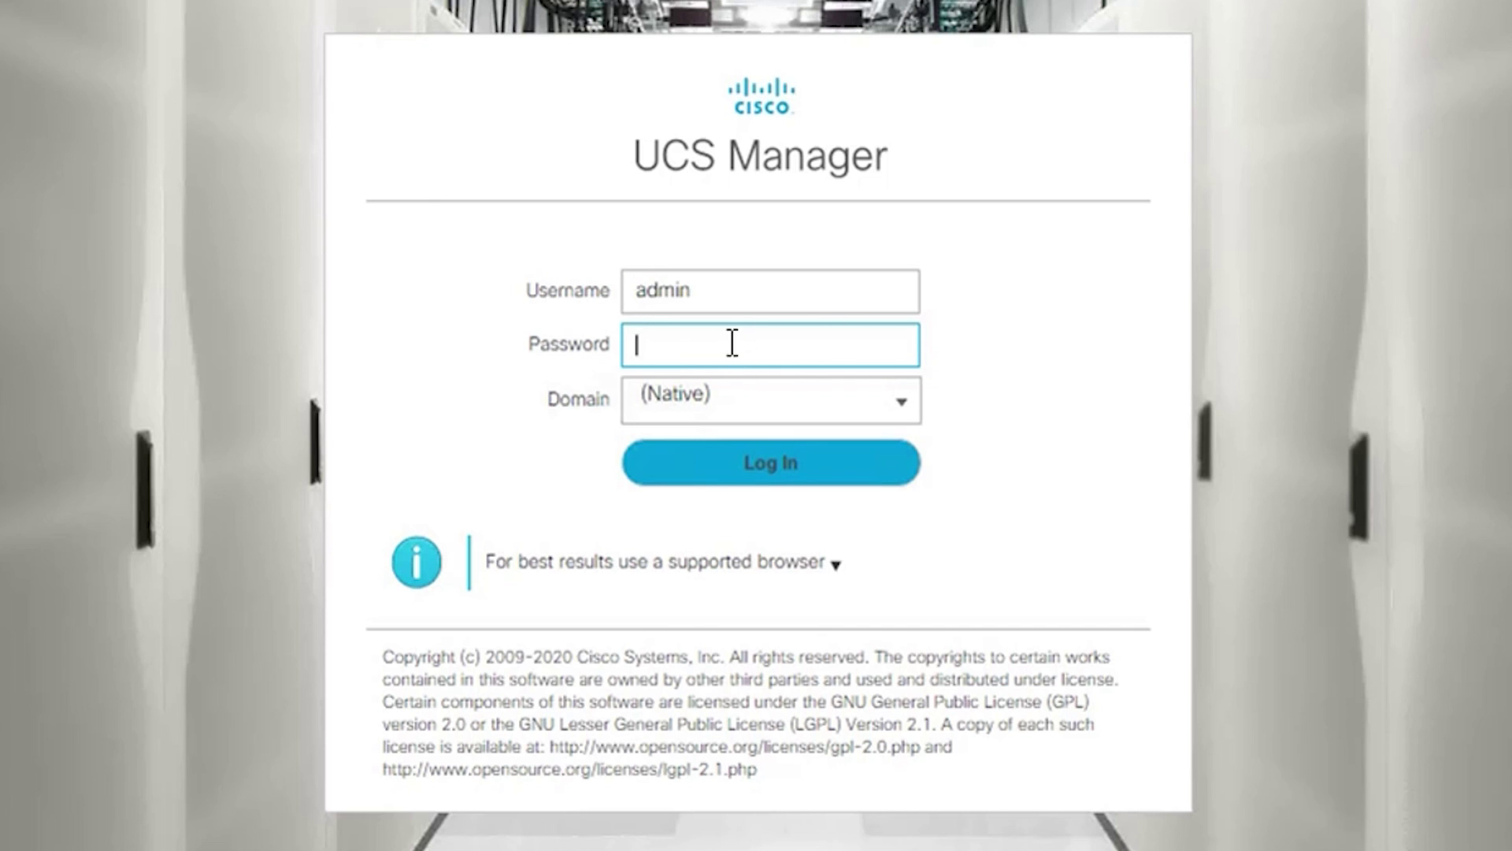
- Enter the account password and log in to Cisco UCS Manager
type("•••••••••")
left_click(787, 463)
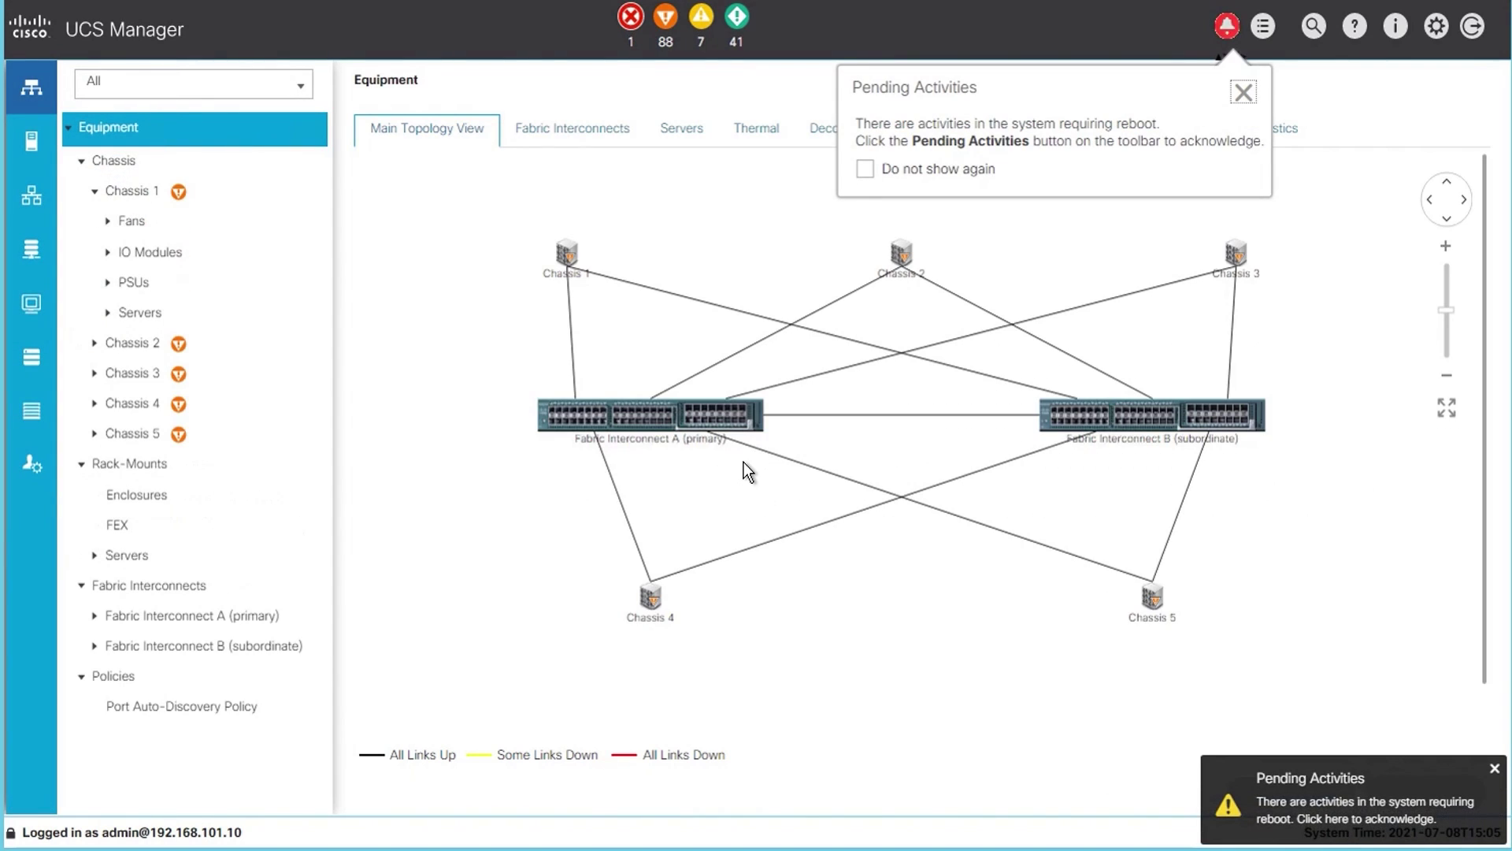
- Dismiss the pending-activities notice, list all chassis servers, and widen the Name column
left_click(26, 91)
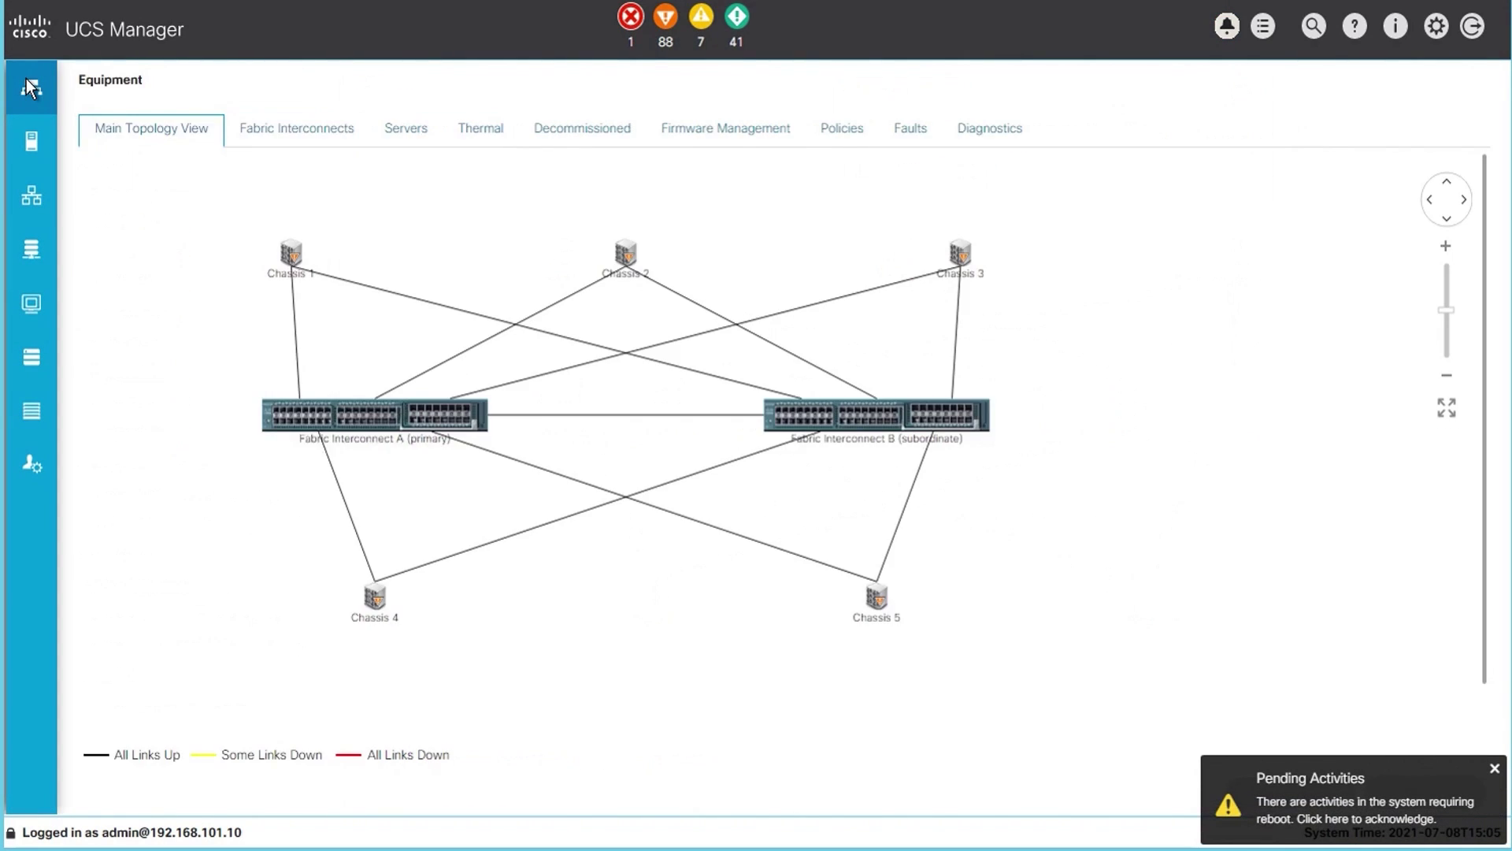
left_click(27, 81)
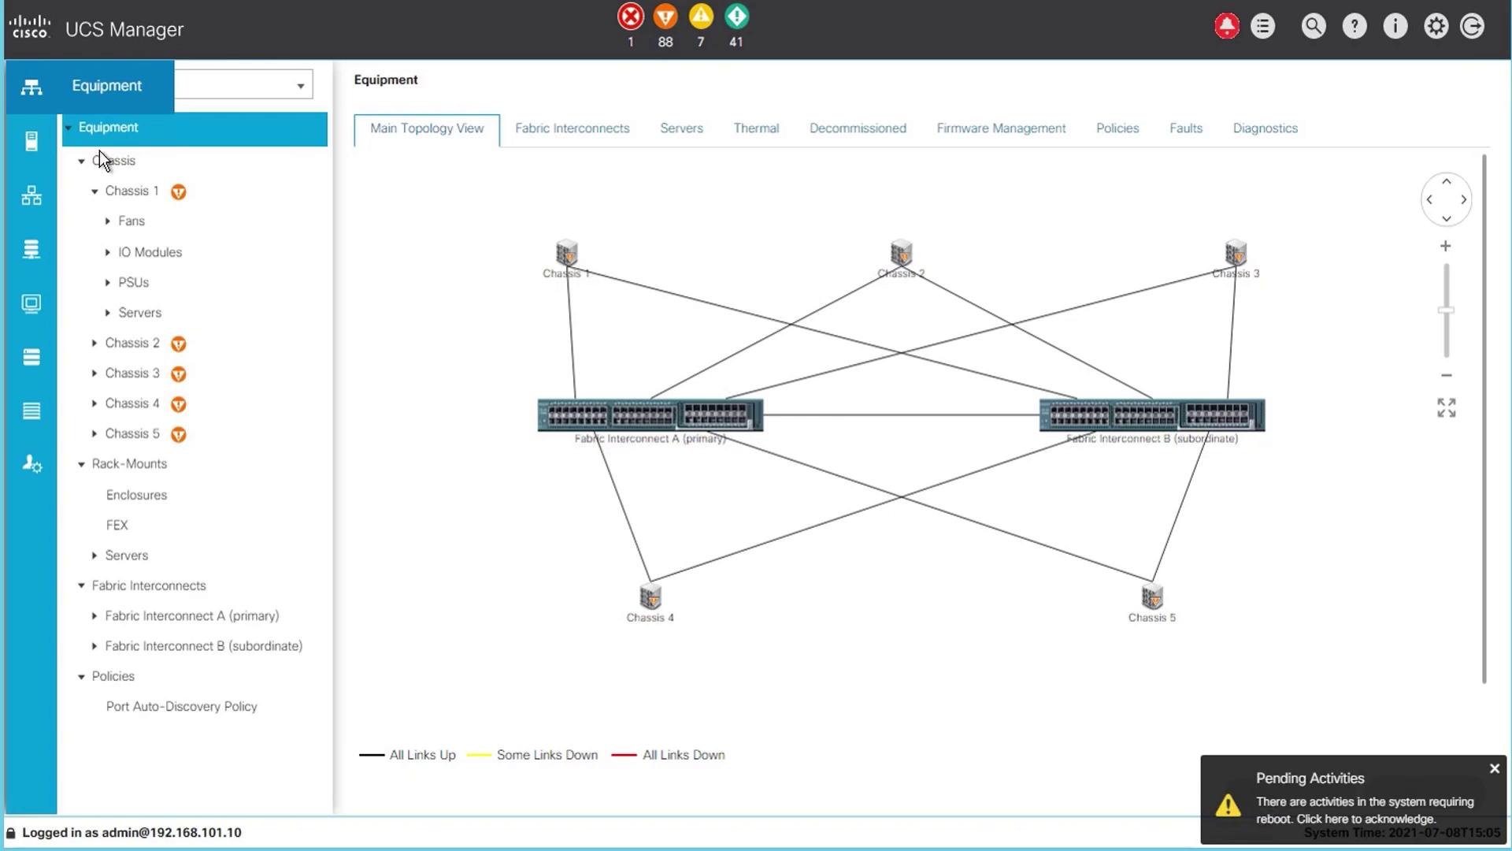
left_click(120, 162)
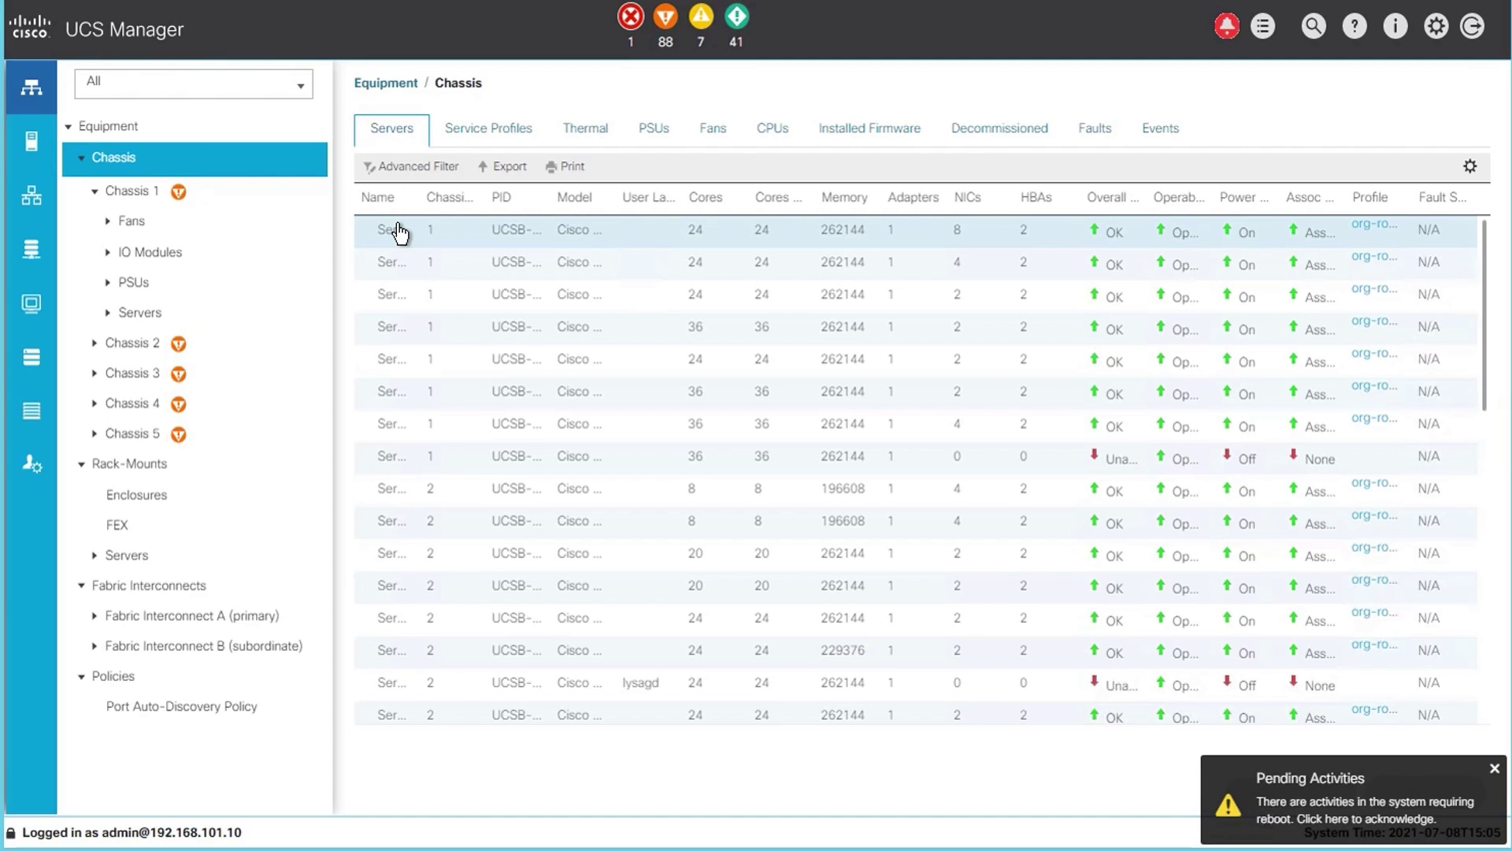
left_click_drag(426, 198, 490, 196)
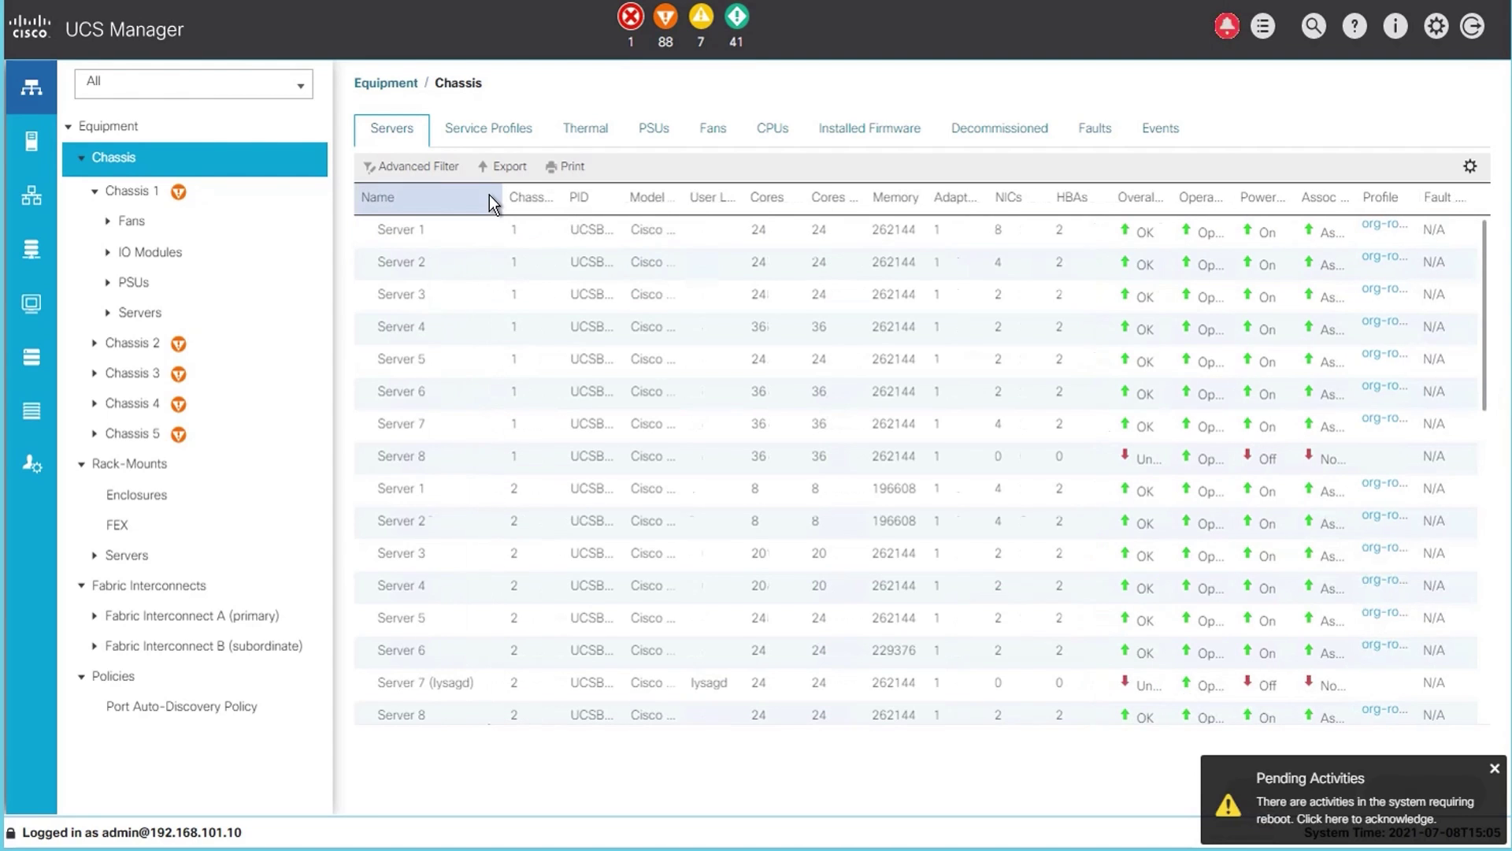
- Check Chassis 1 / Server 1's installed BIOS firmware, then view its Inventory page
left_click(392, 230)
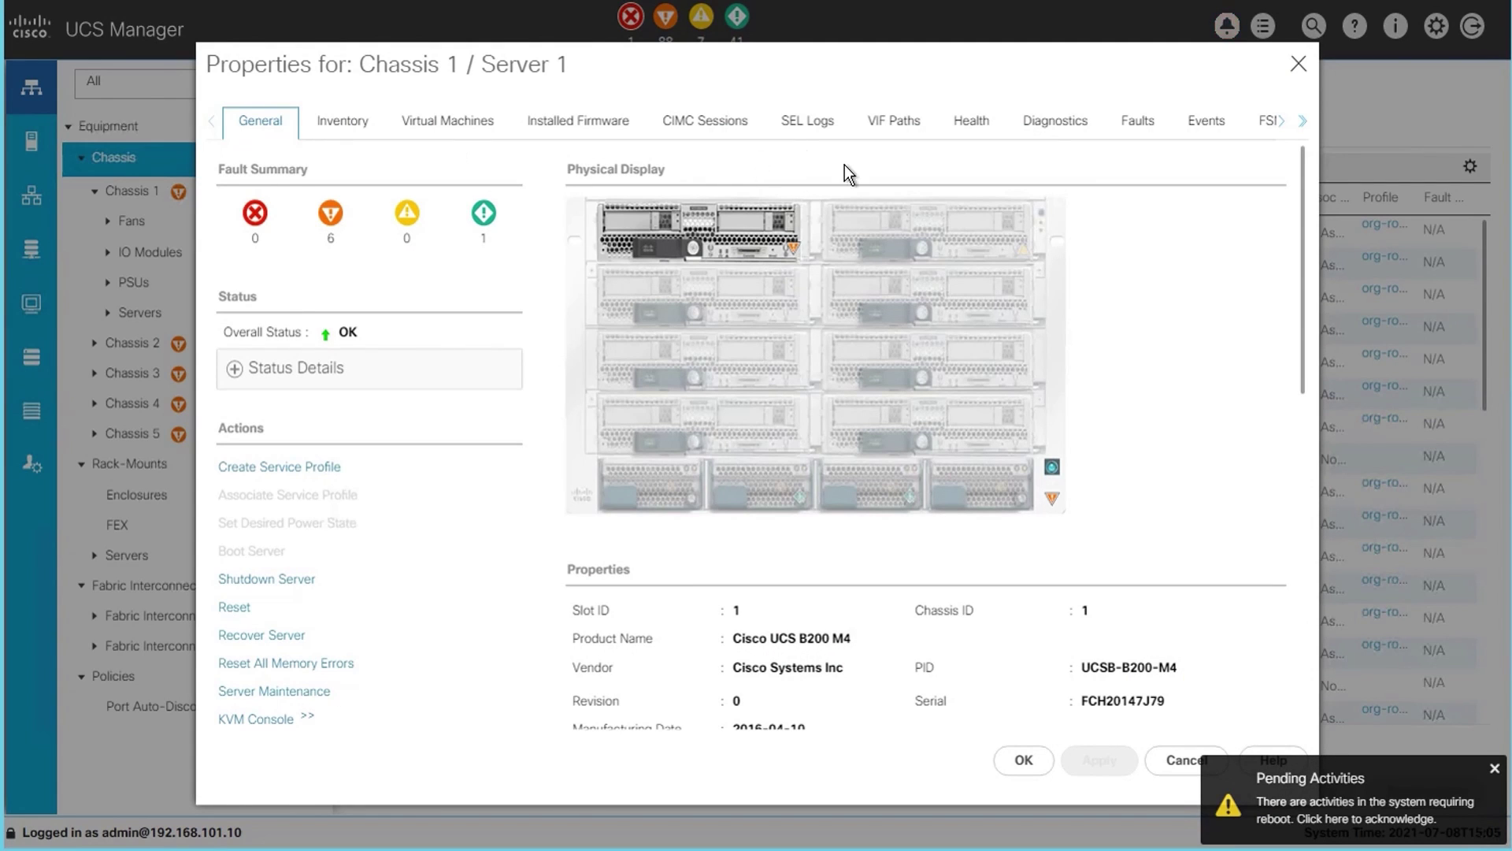
left_click(1302, 124)
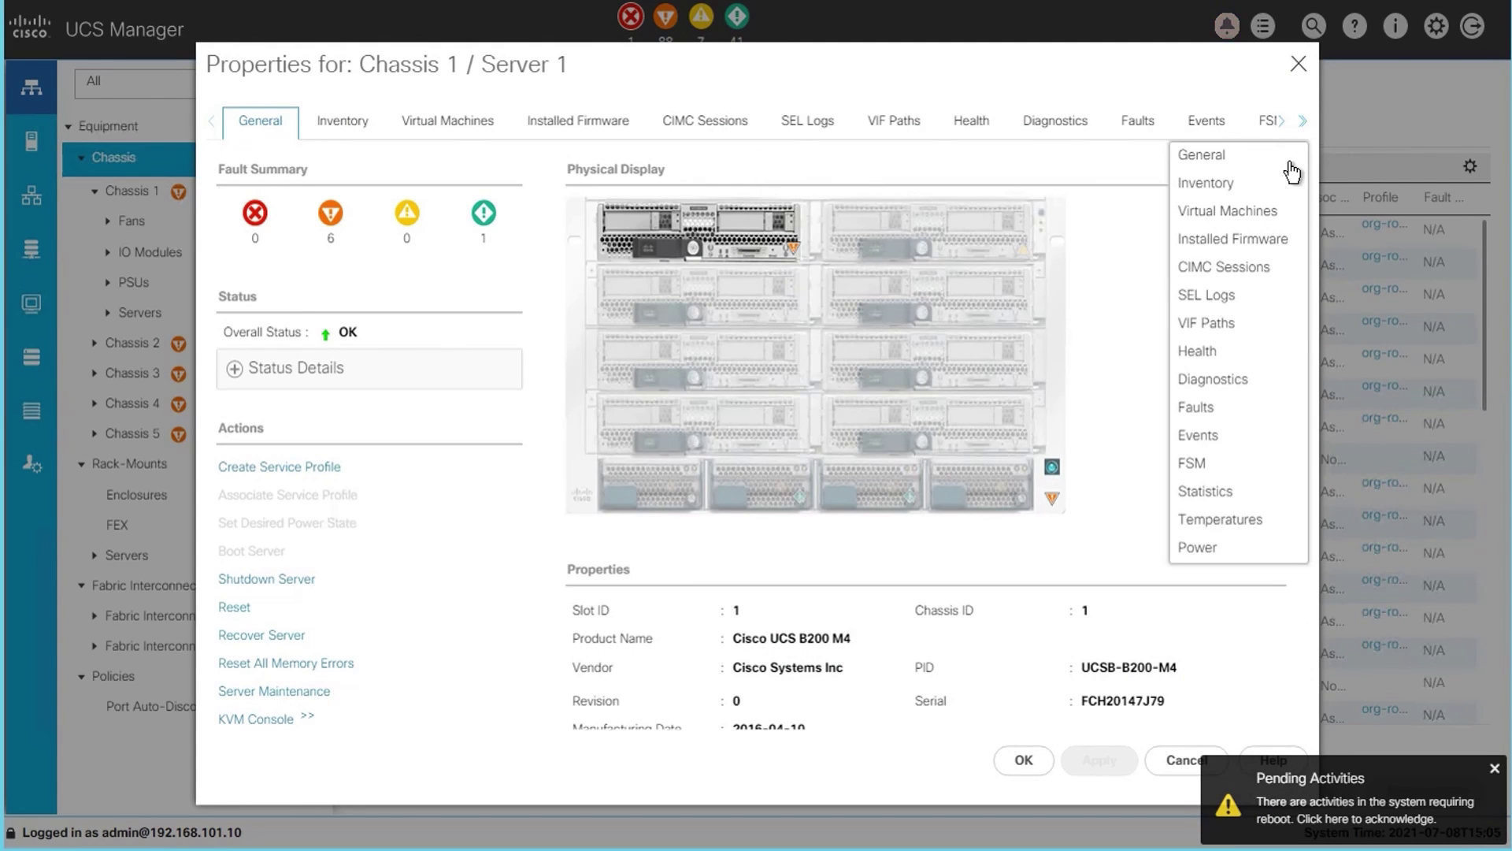
left_click(1237, 236)
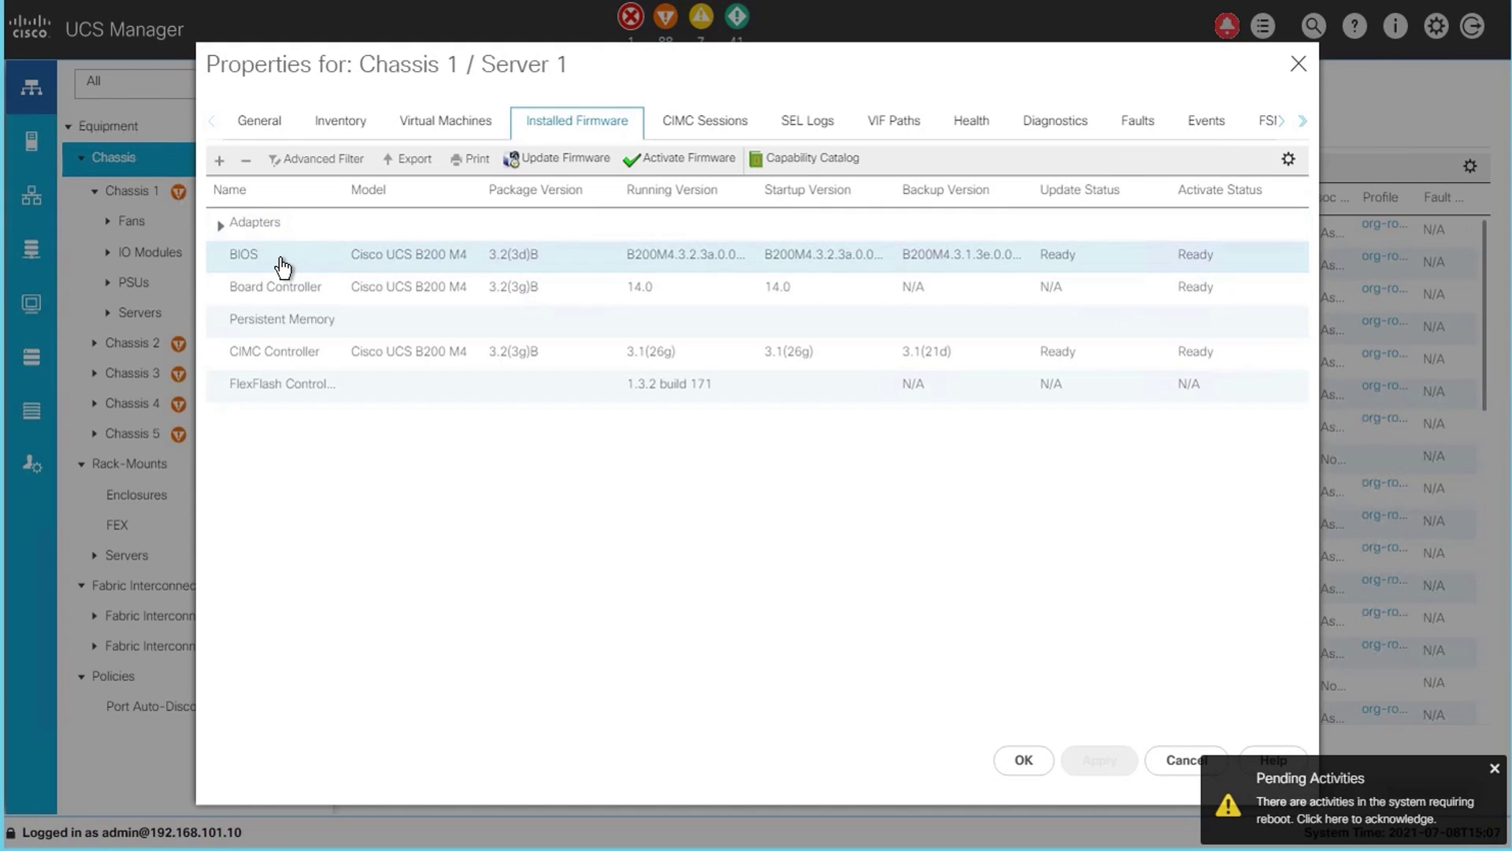
left_click(279, 264)
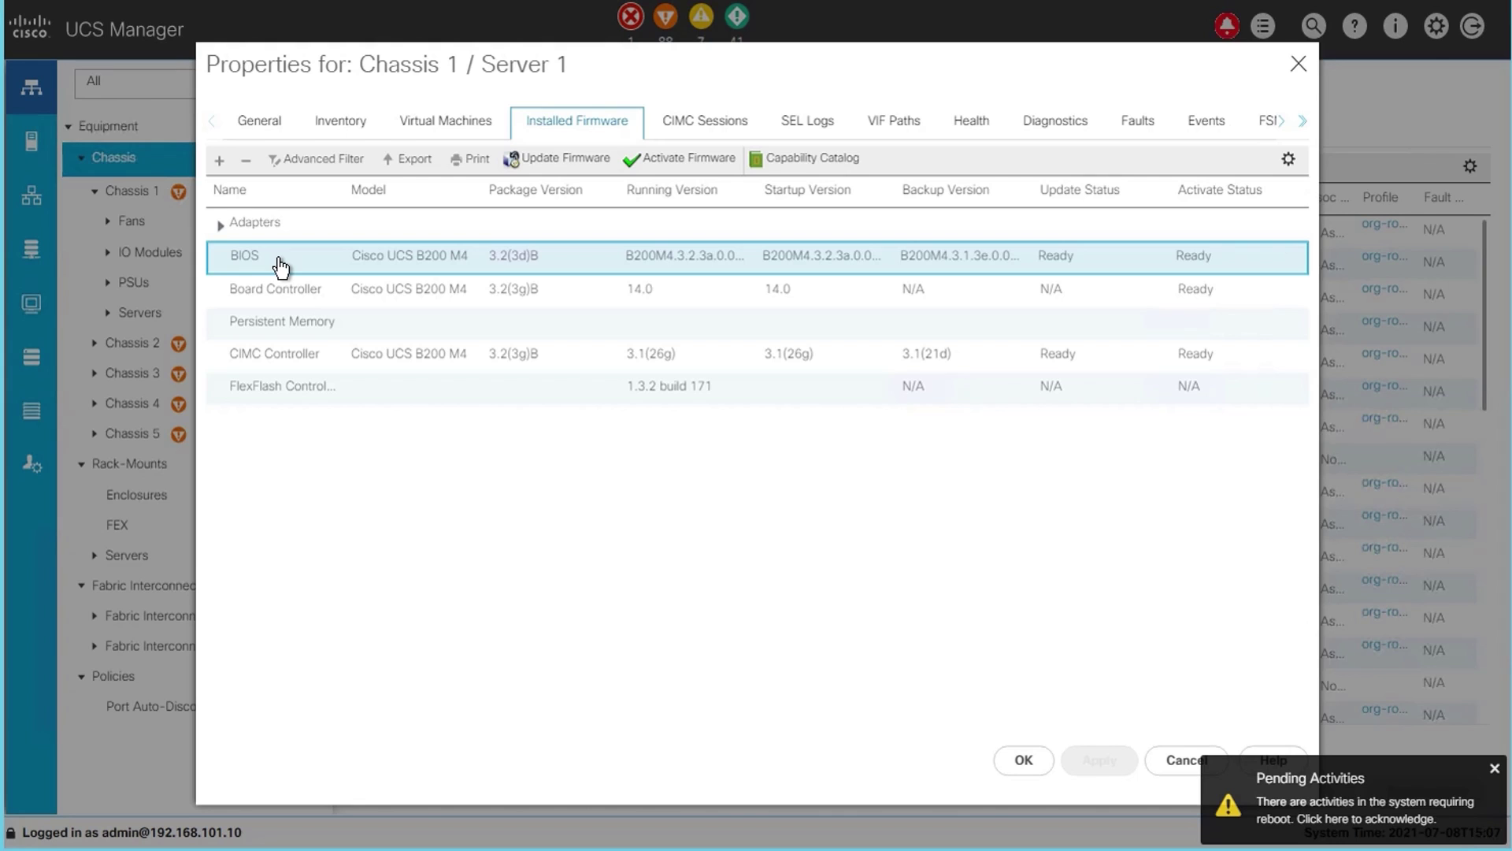
left_click(335, 133)
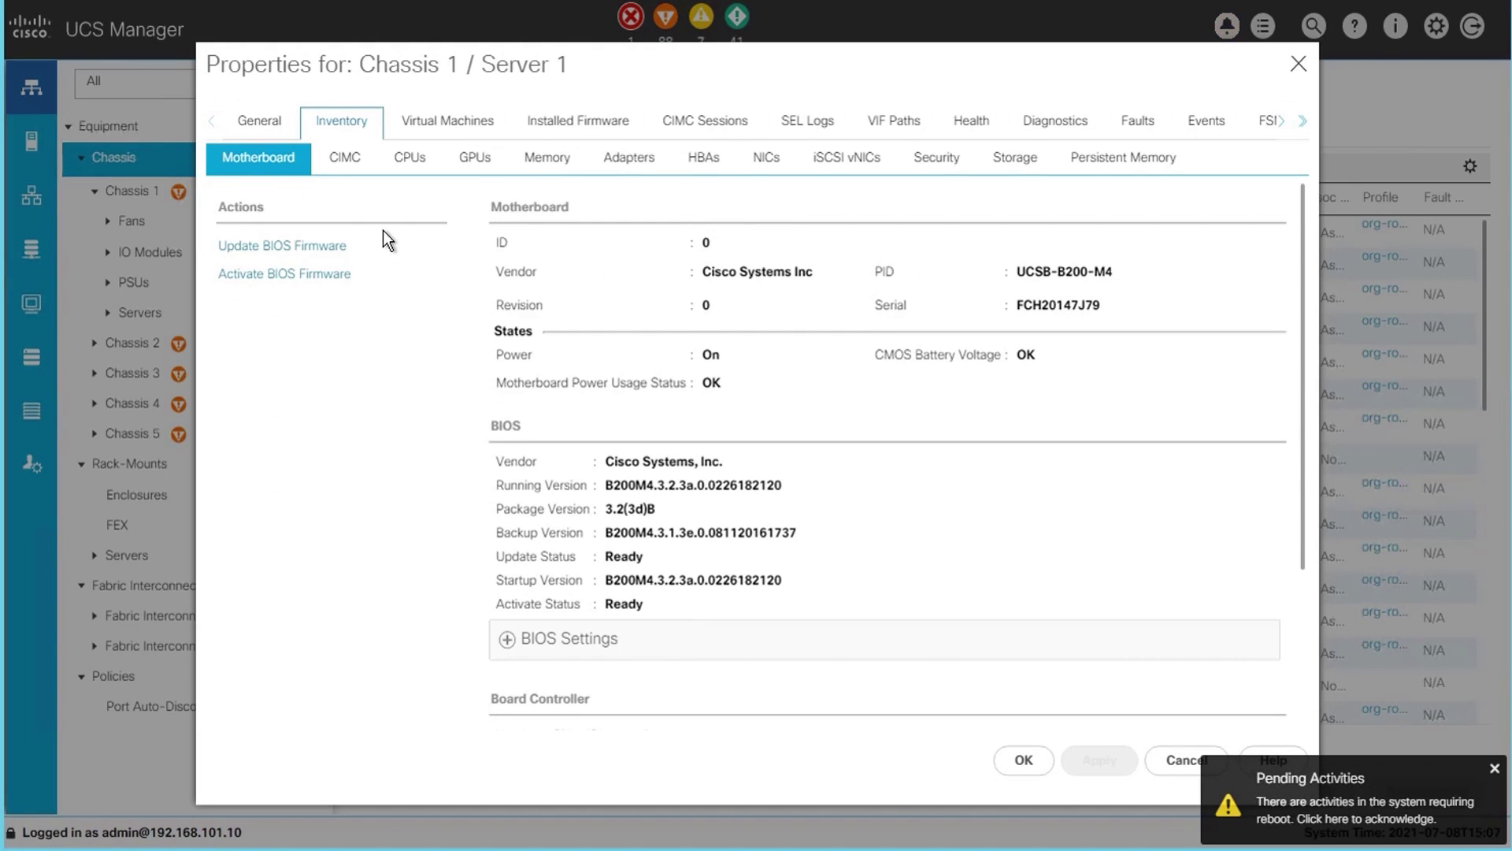
- Show Server 1's Advanced RAS Memory BIOS settings, then launch PuTTY
scroll(524, 600, "down", 2)
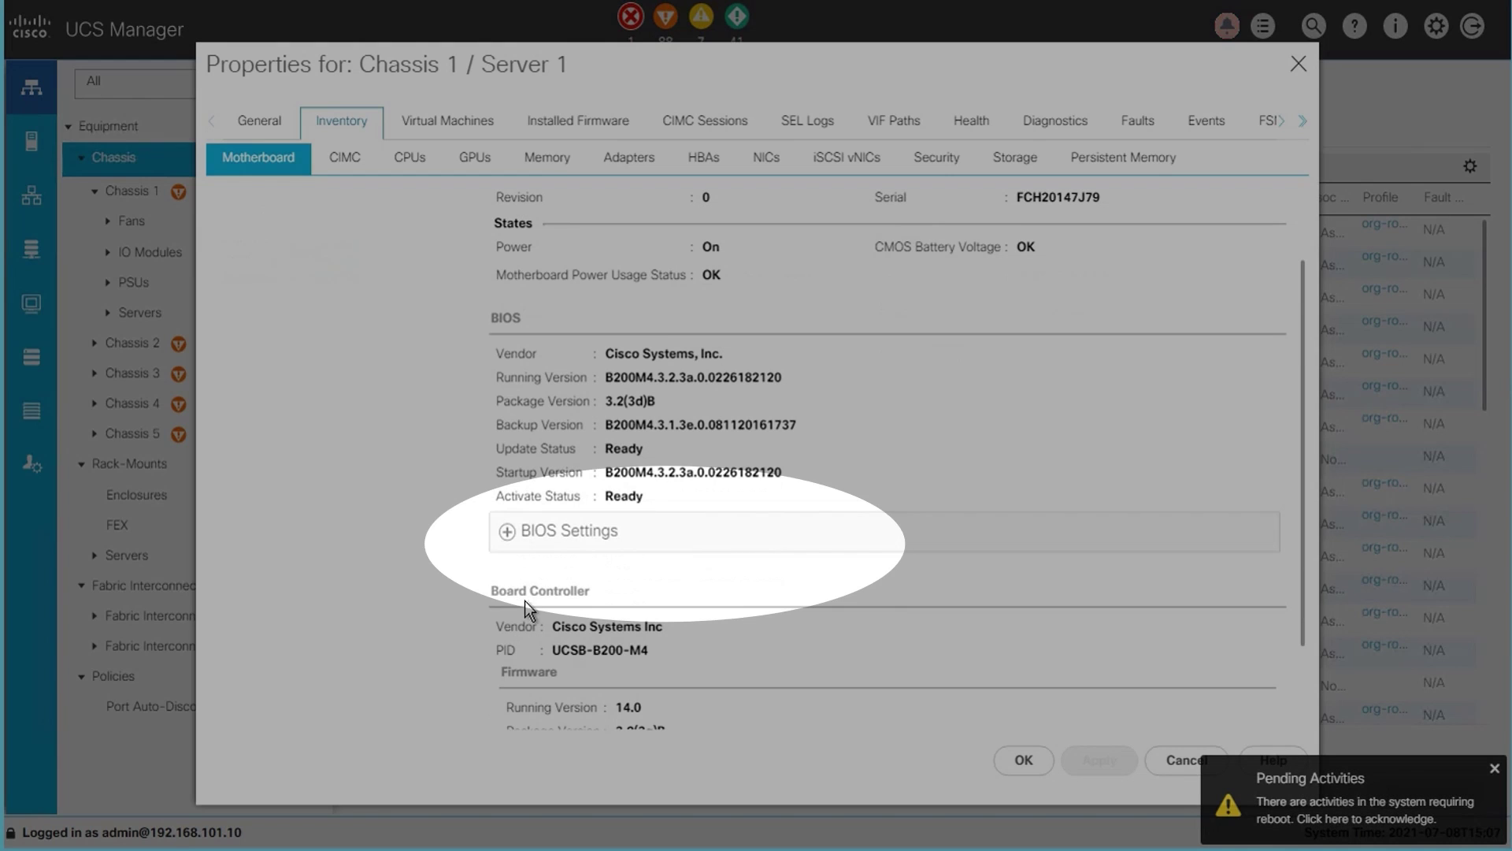
left_click(507, 532)
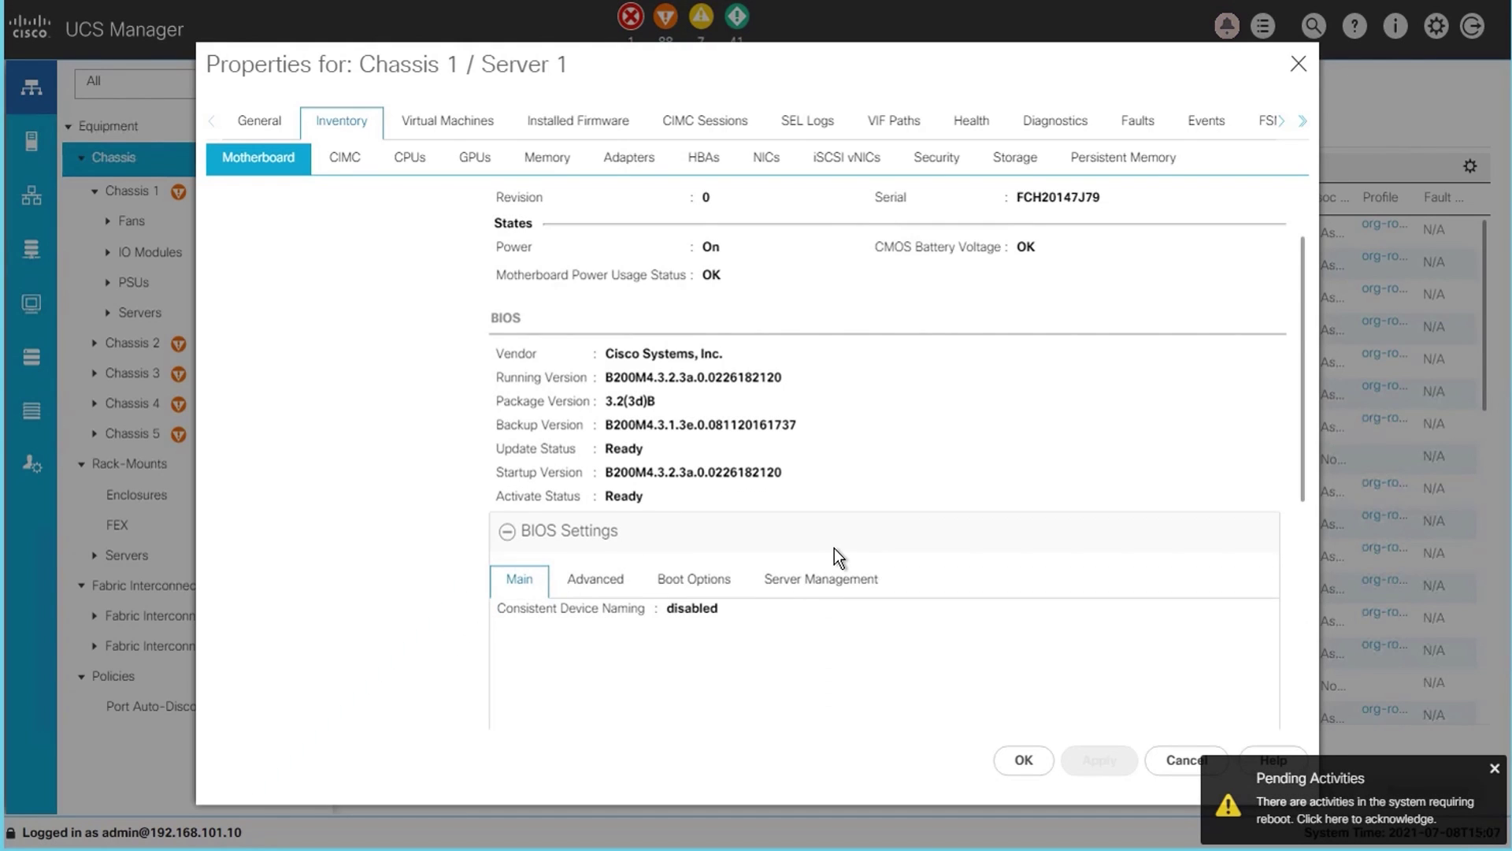
scroll(834, 549, "down", 4)
left_click(597, 367)
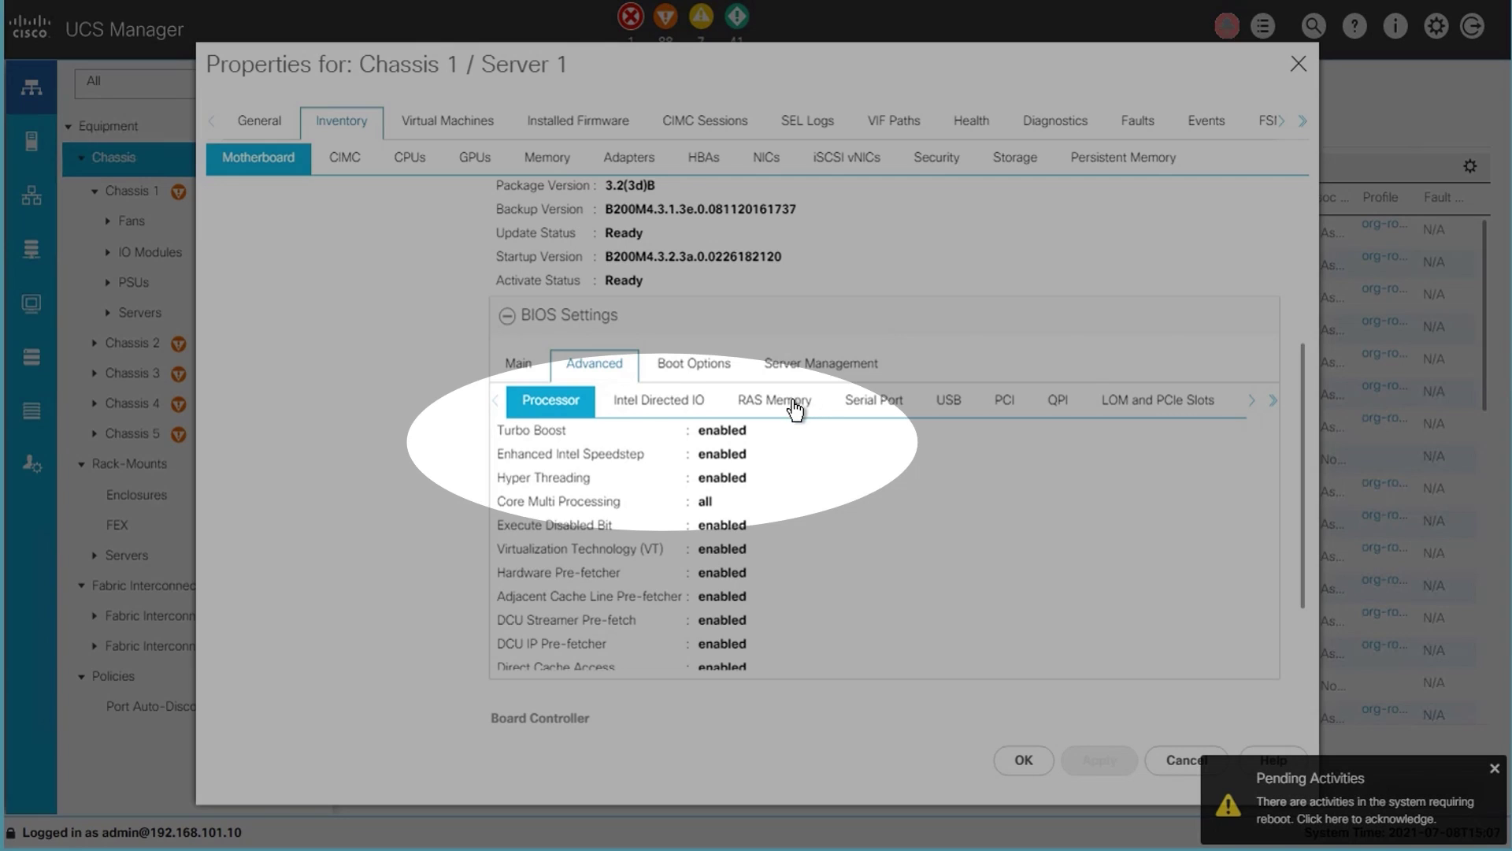
left_click(794, 403)
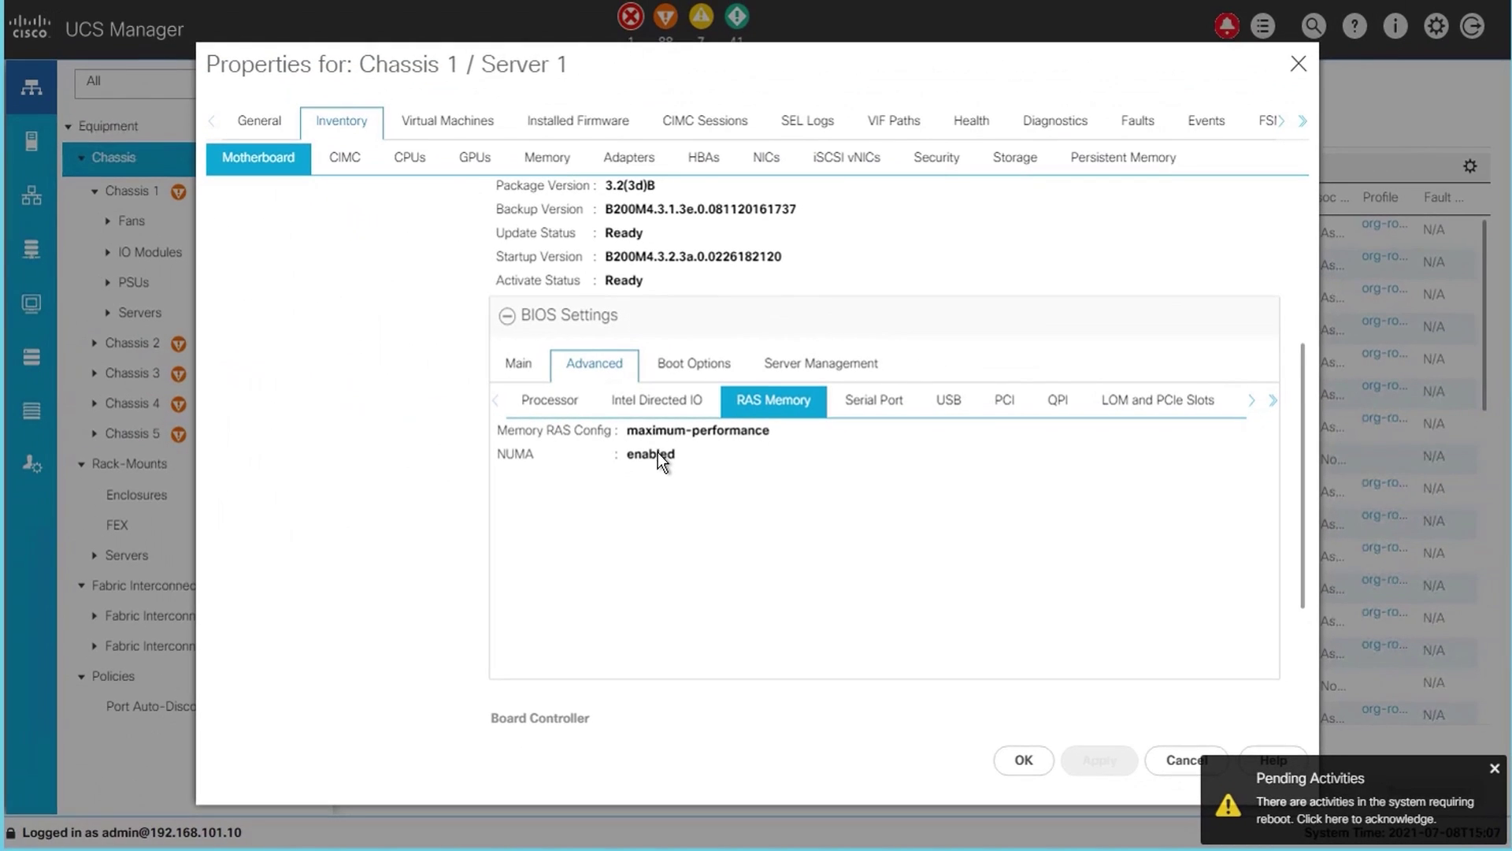
left_click(262, 847)
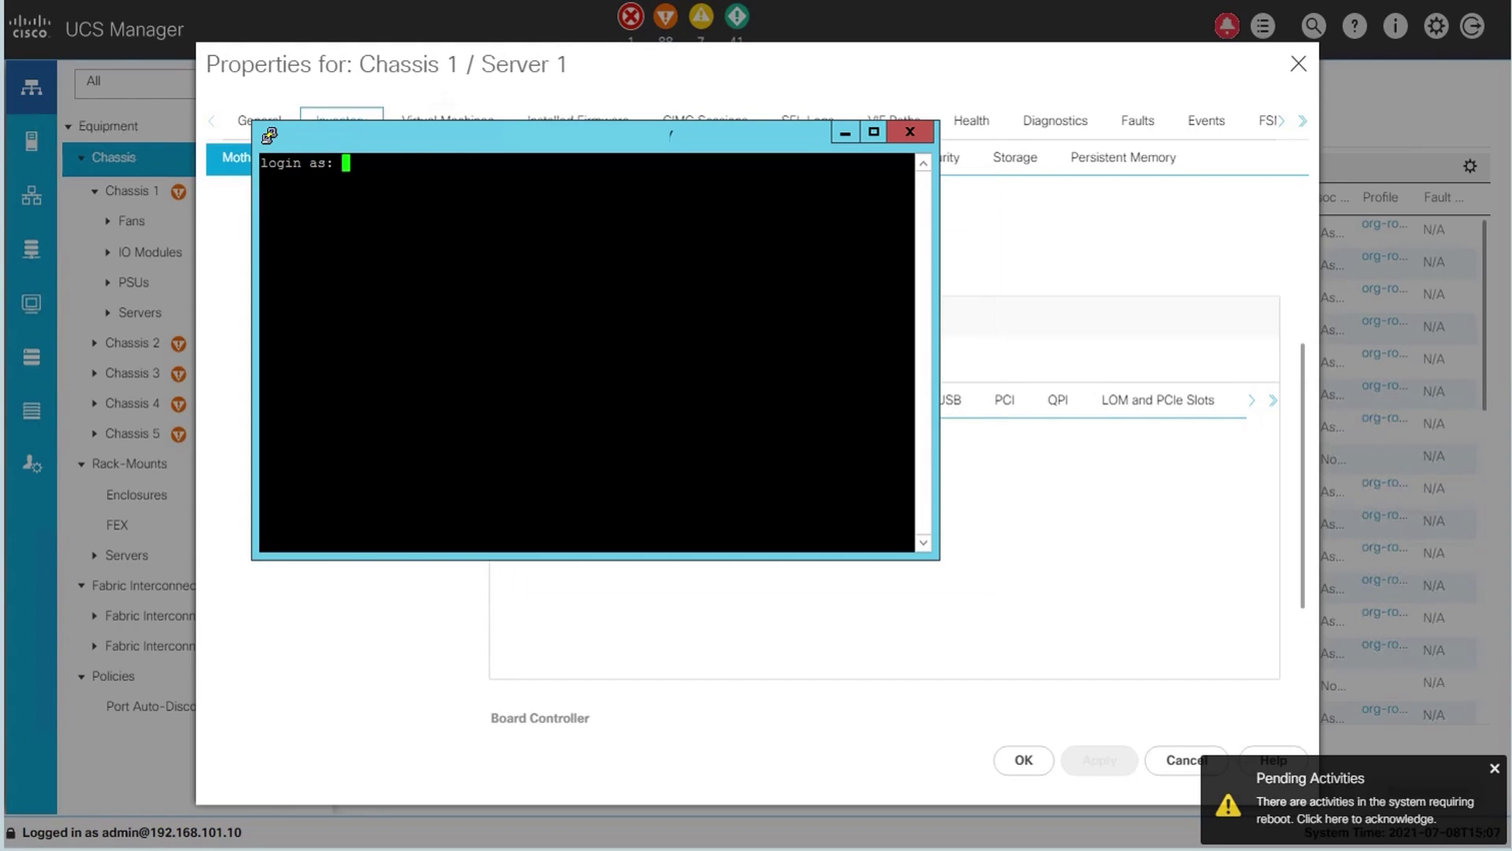
- Log in to the fabric interconnect as admin and widen the terminal window
type("admin")
key("Return")
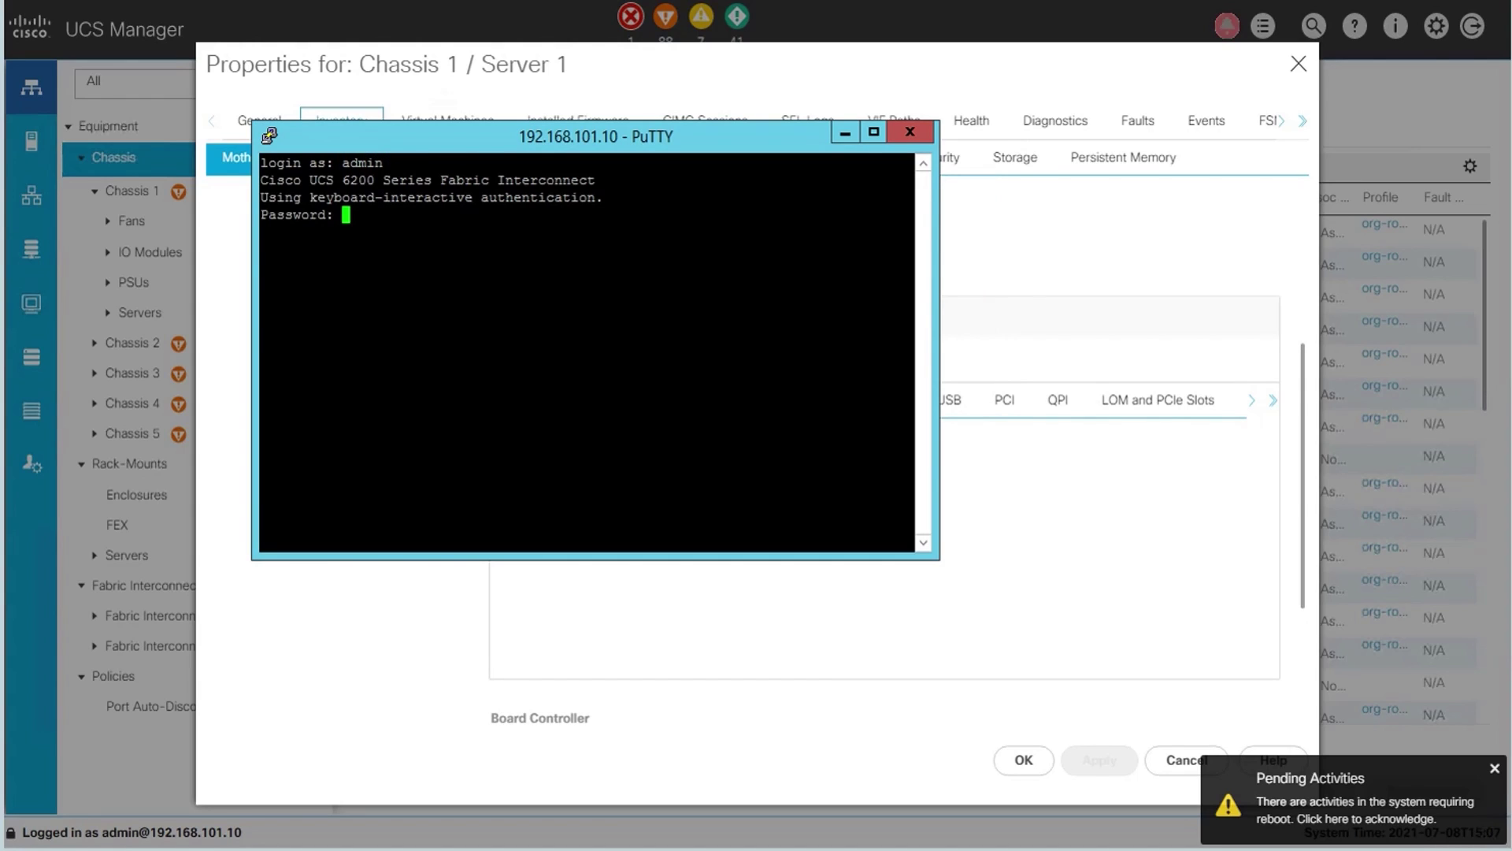
key("Return")
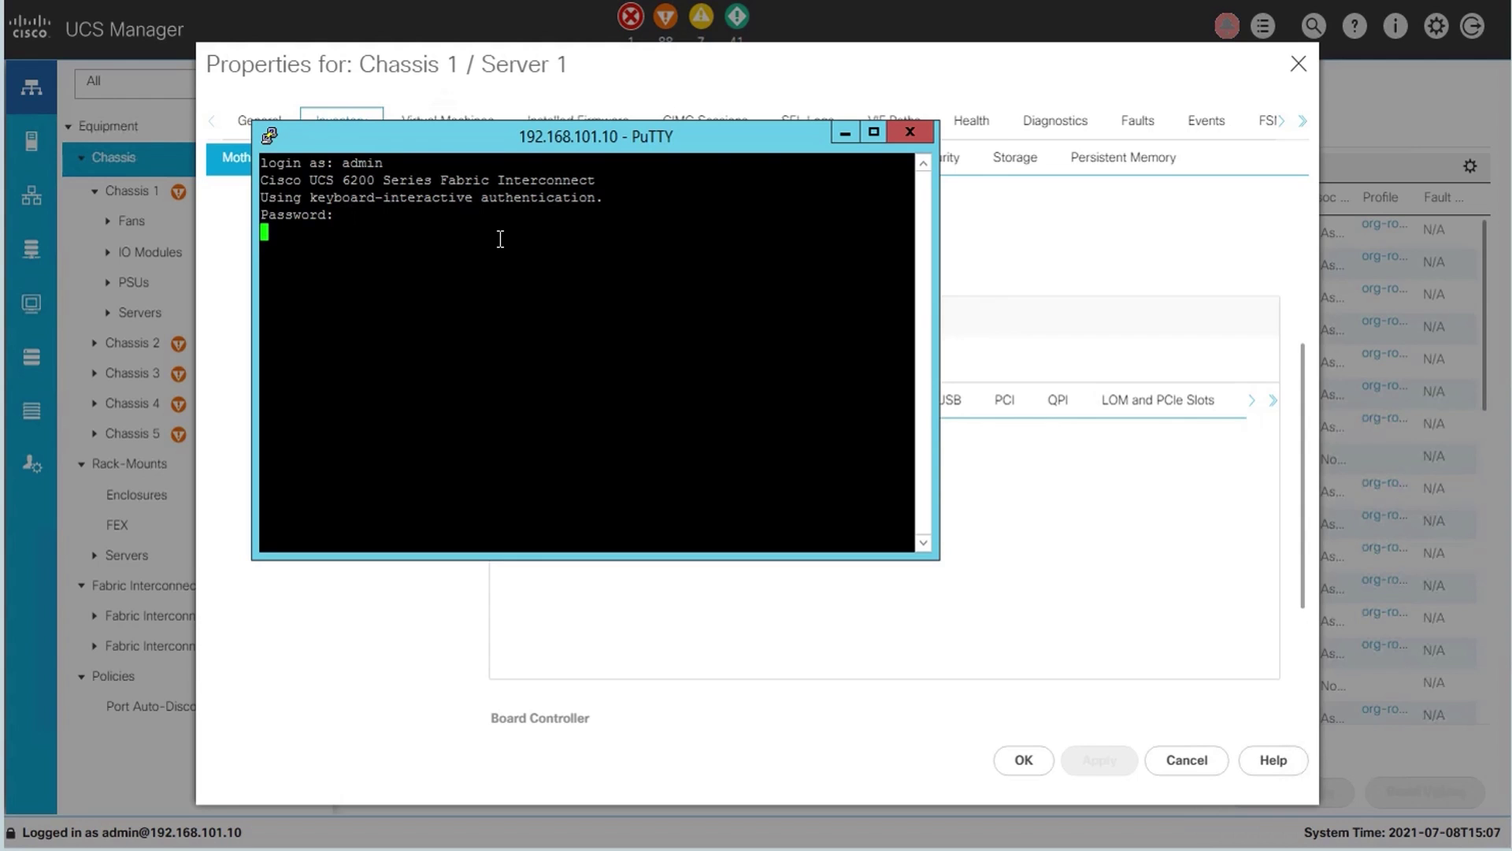
left_click_drag(938, 393, 1306, 393)
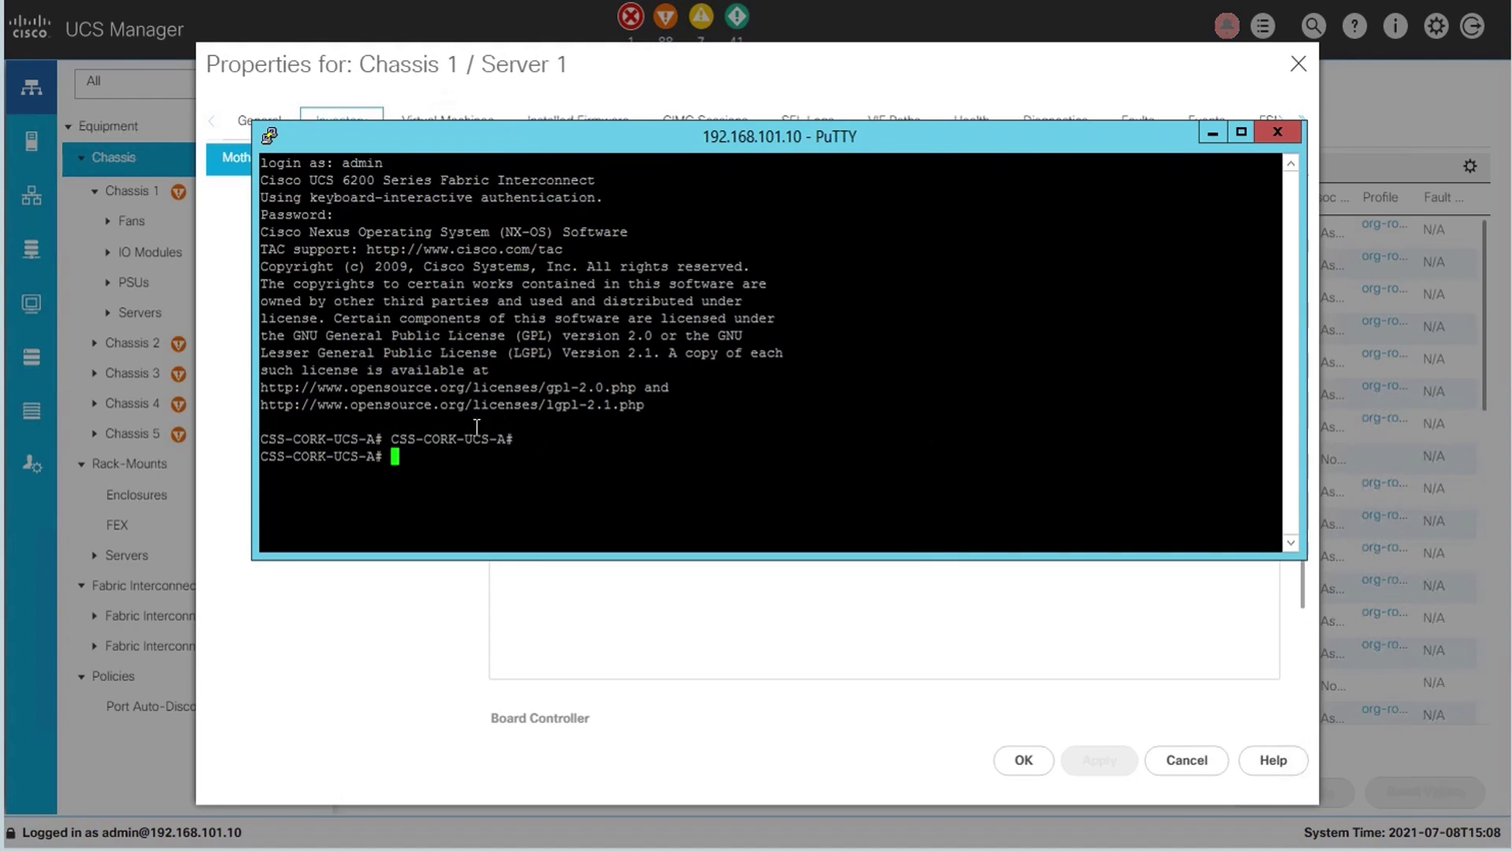
- Run 'show server inventory' with Tab completion and page to the end of the table
type("show ser")
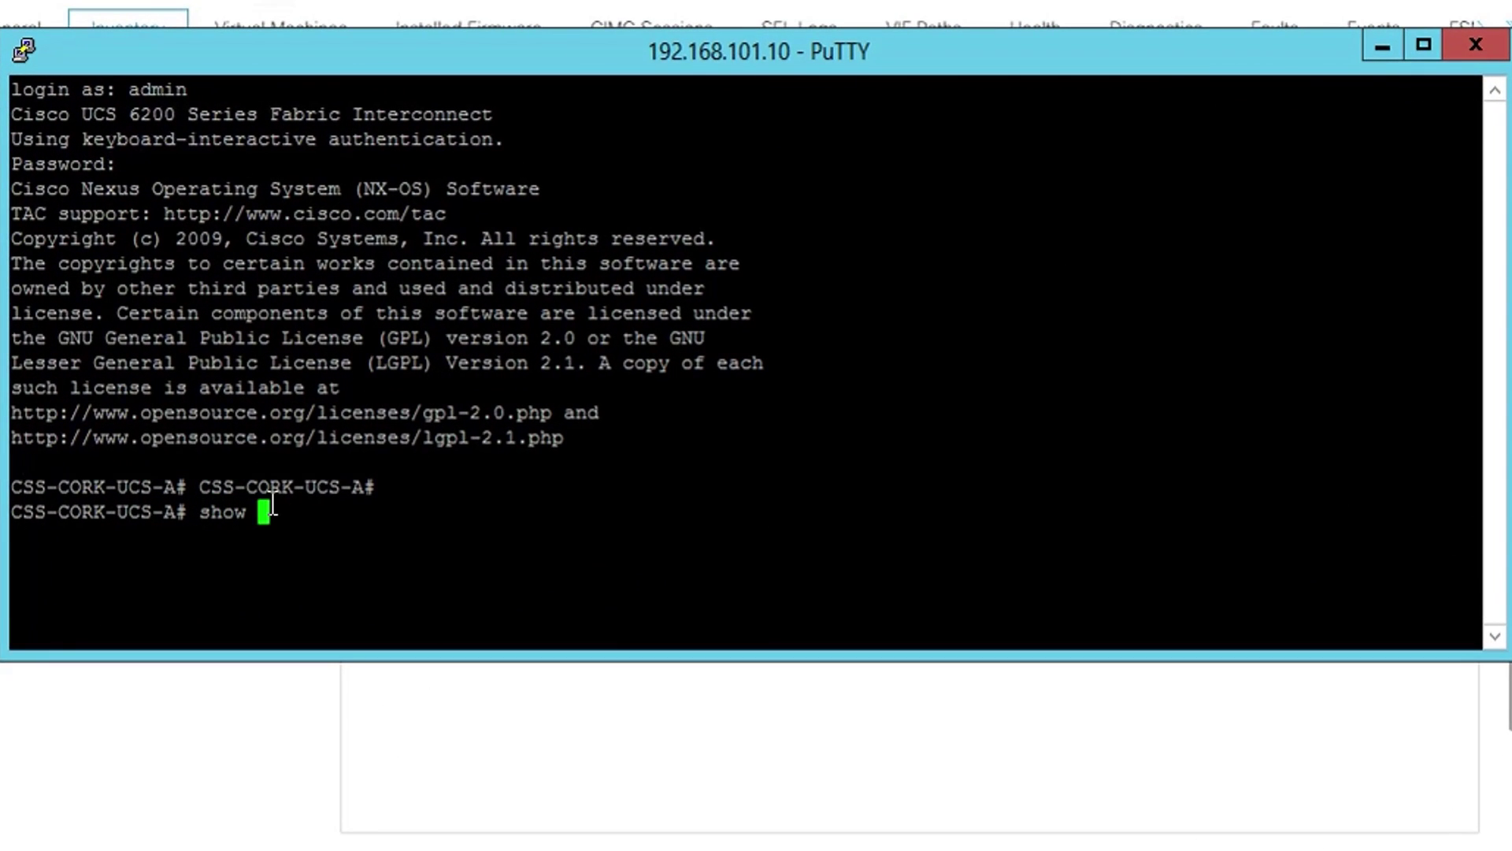
key("Tab")
key("Tab")
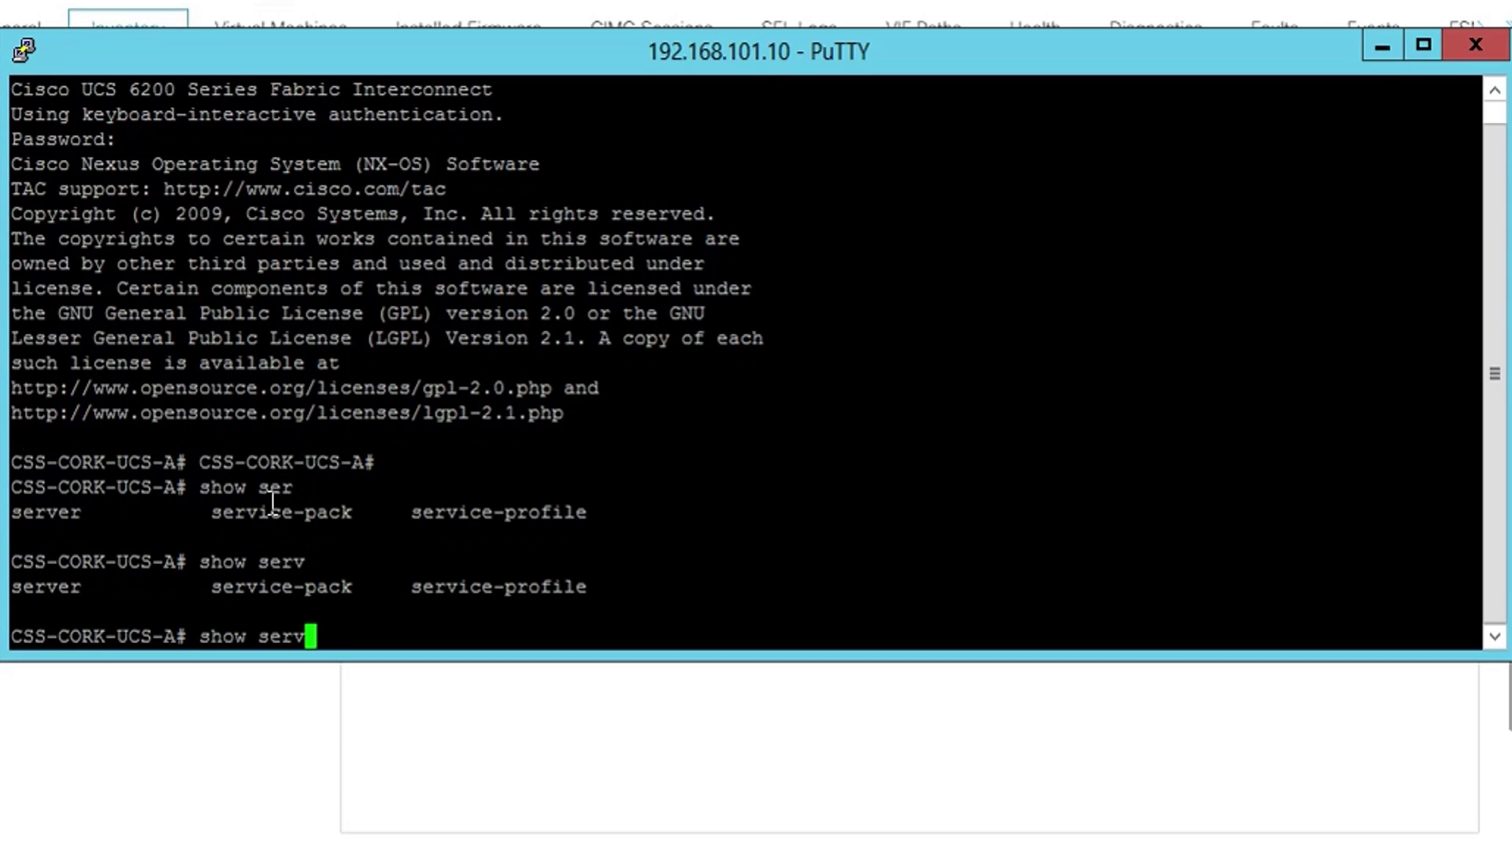
type("er")
key("Tab")
key("Tab")
type("in")
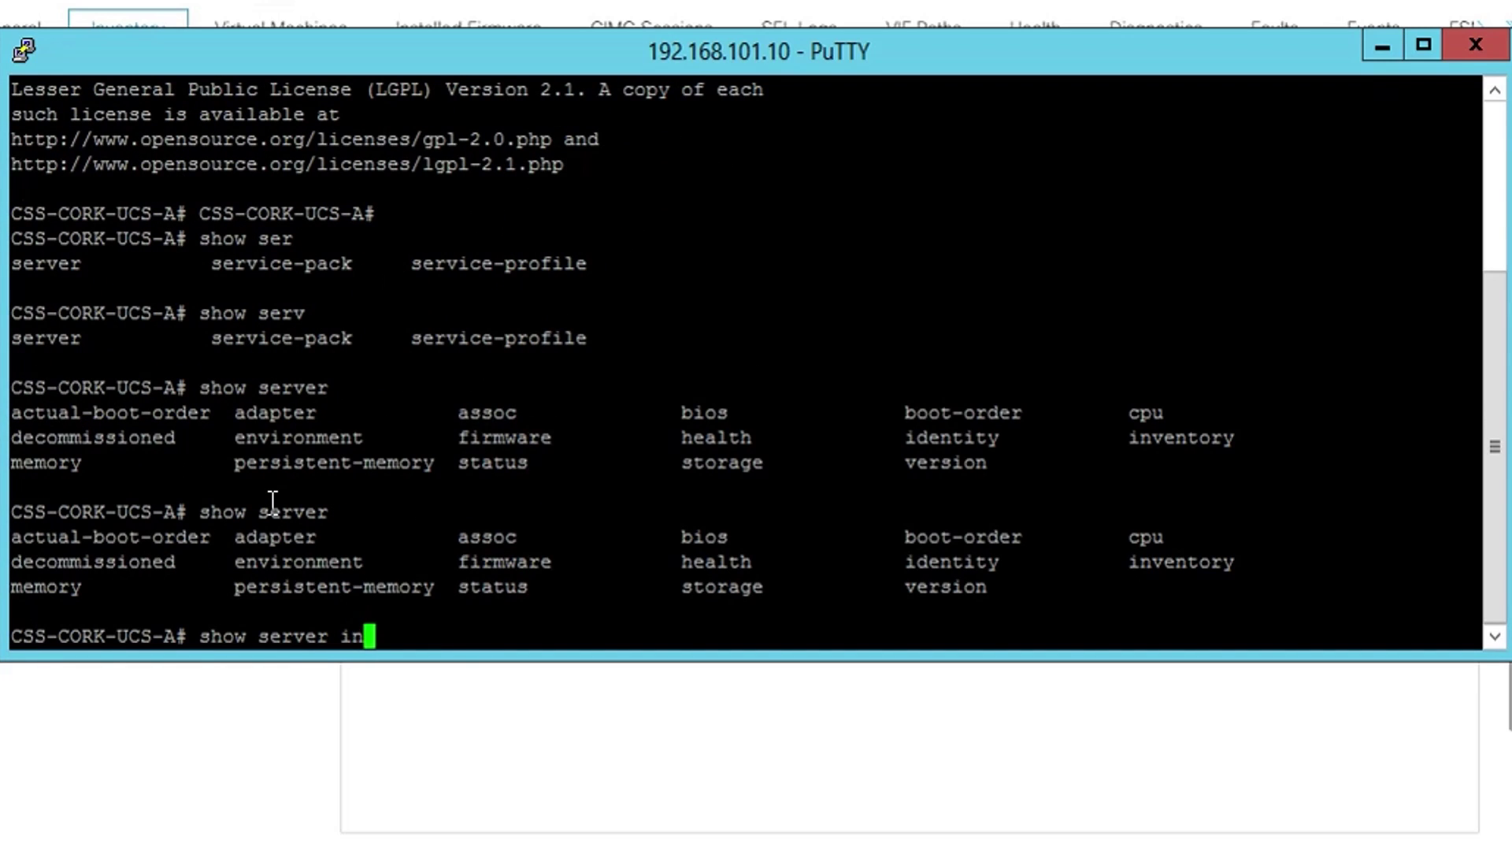
key("Tab")
key("Return")
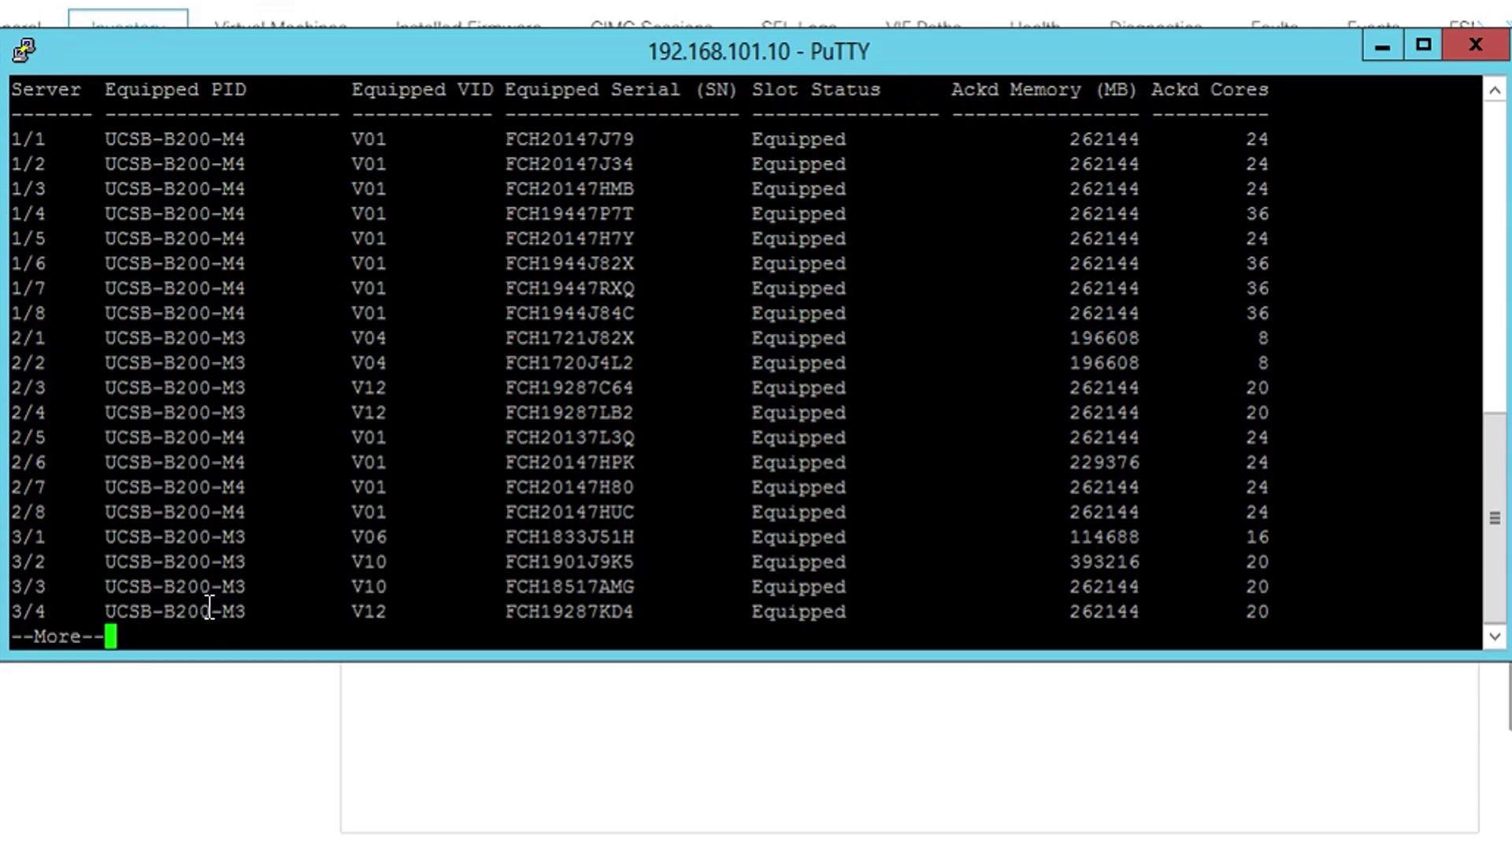
key("space")
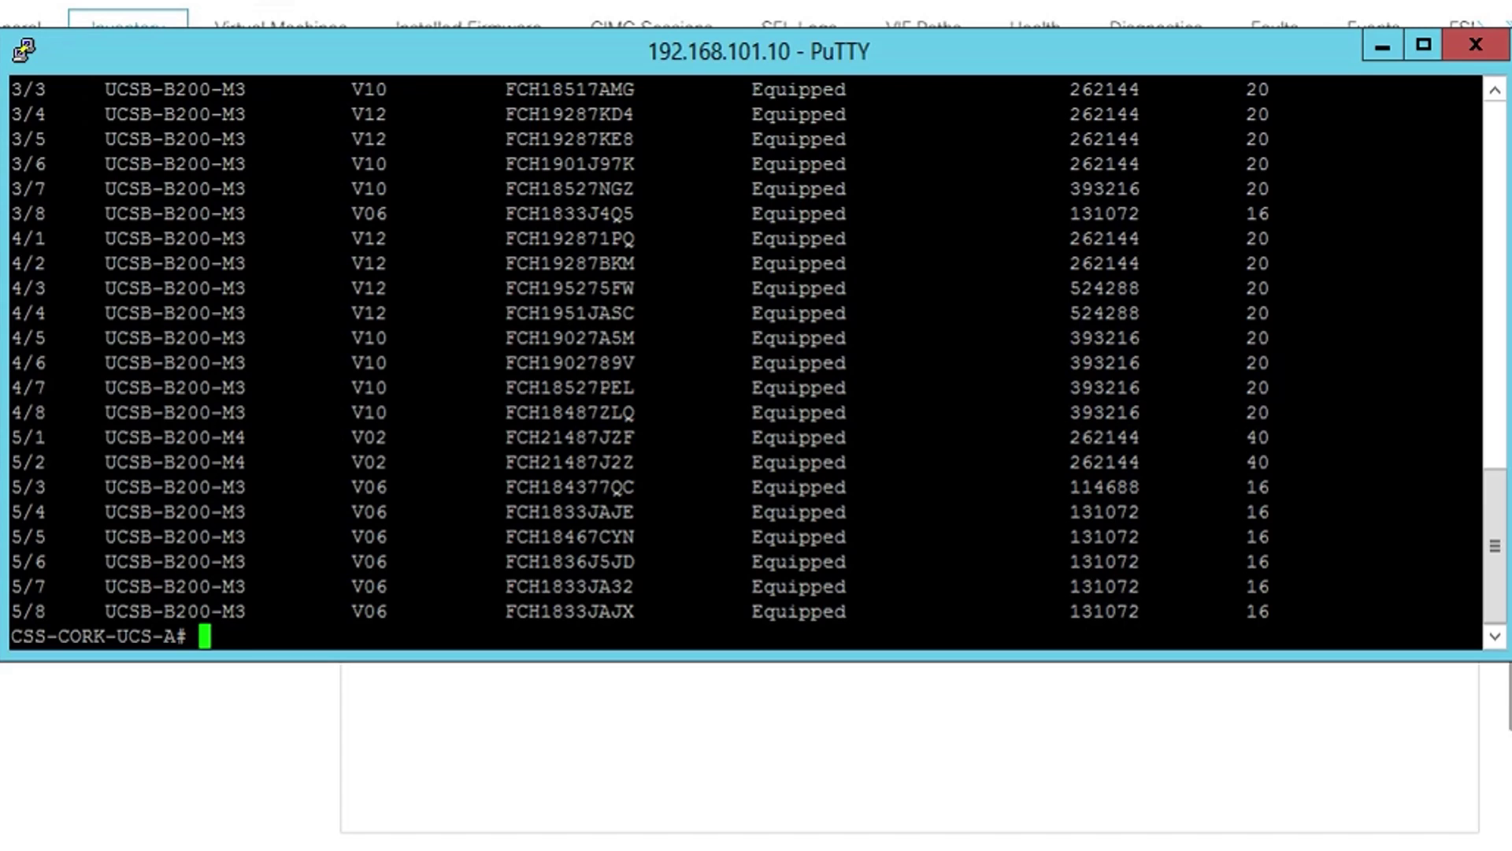
- Run 'show server version BIOS' and page through the BIOS versions of all servers
type("show se")
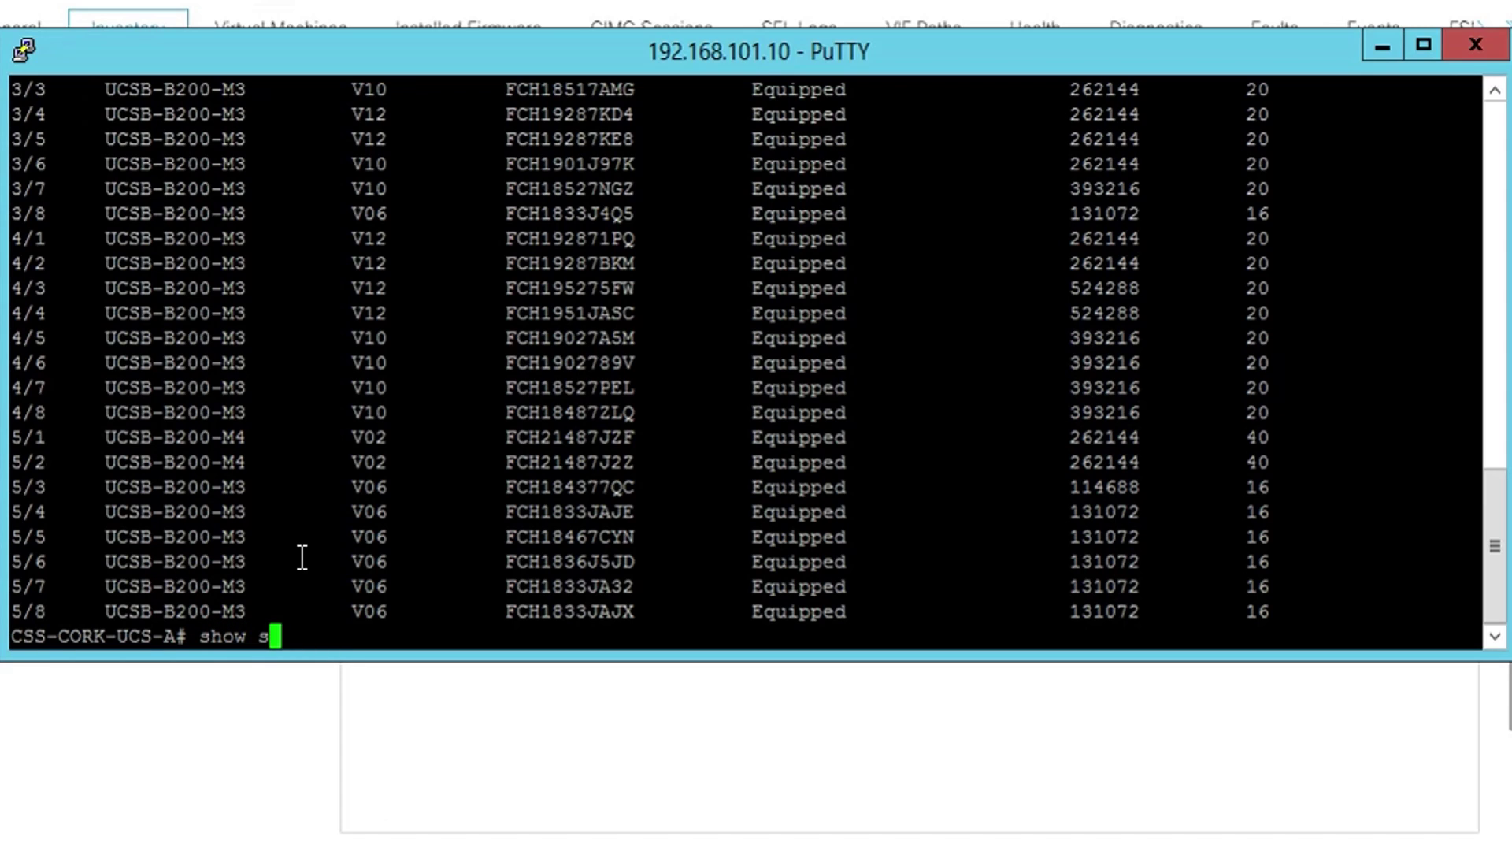
key("Tab")
type("rv")
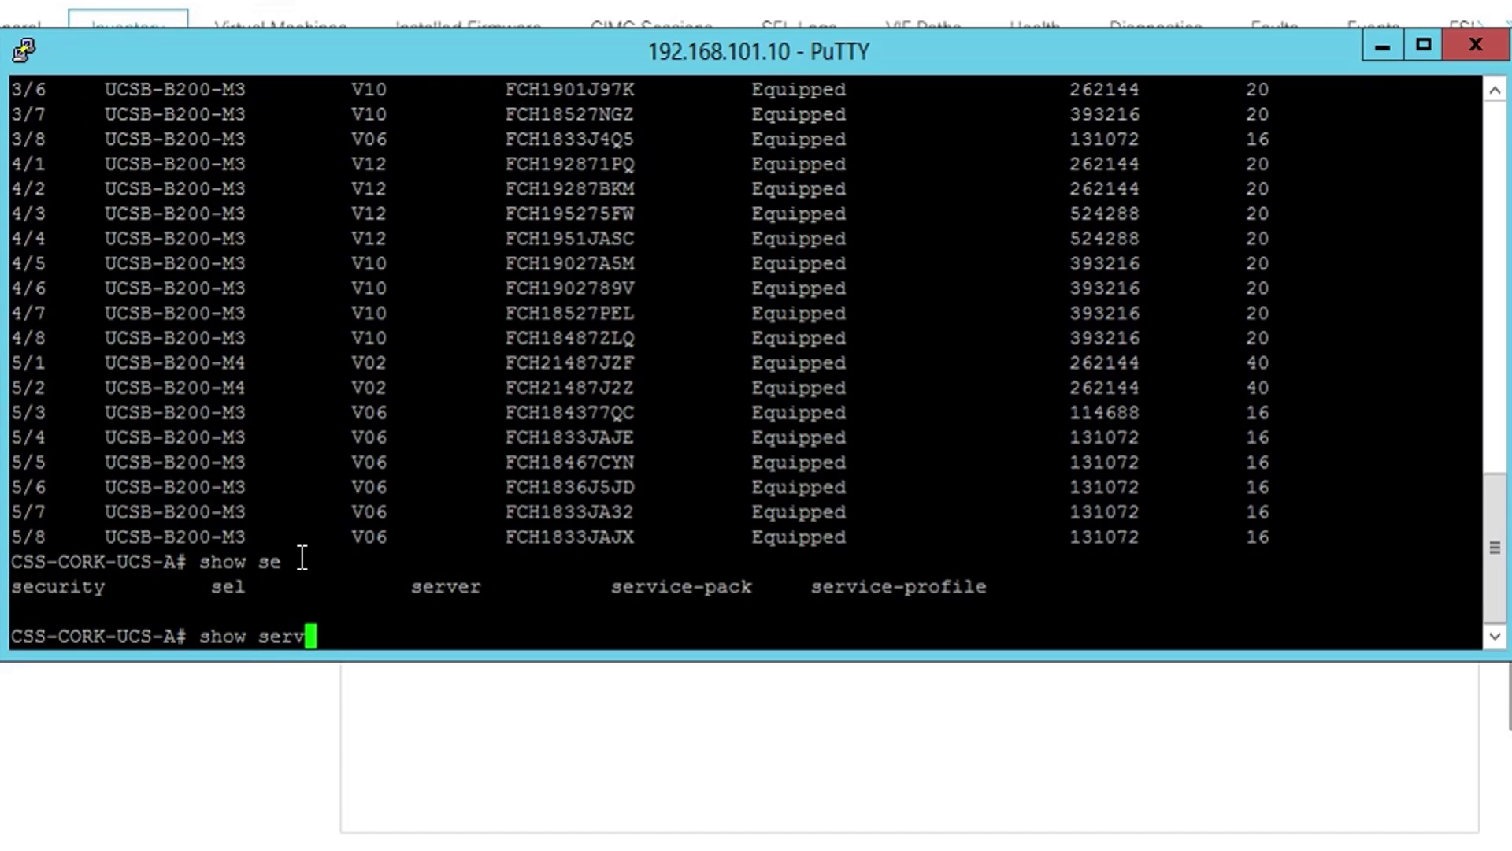
key("Tab")
type("er ")
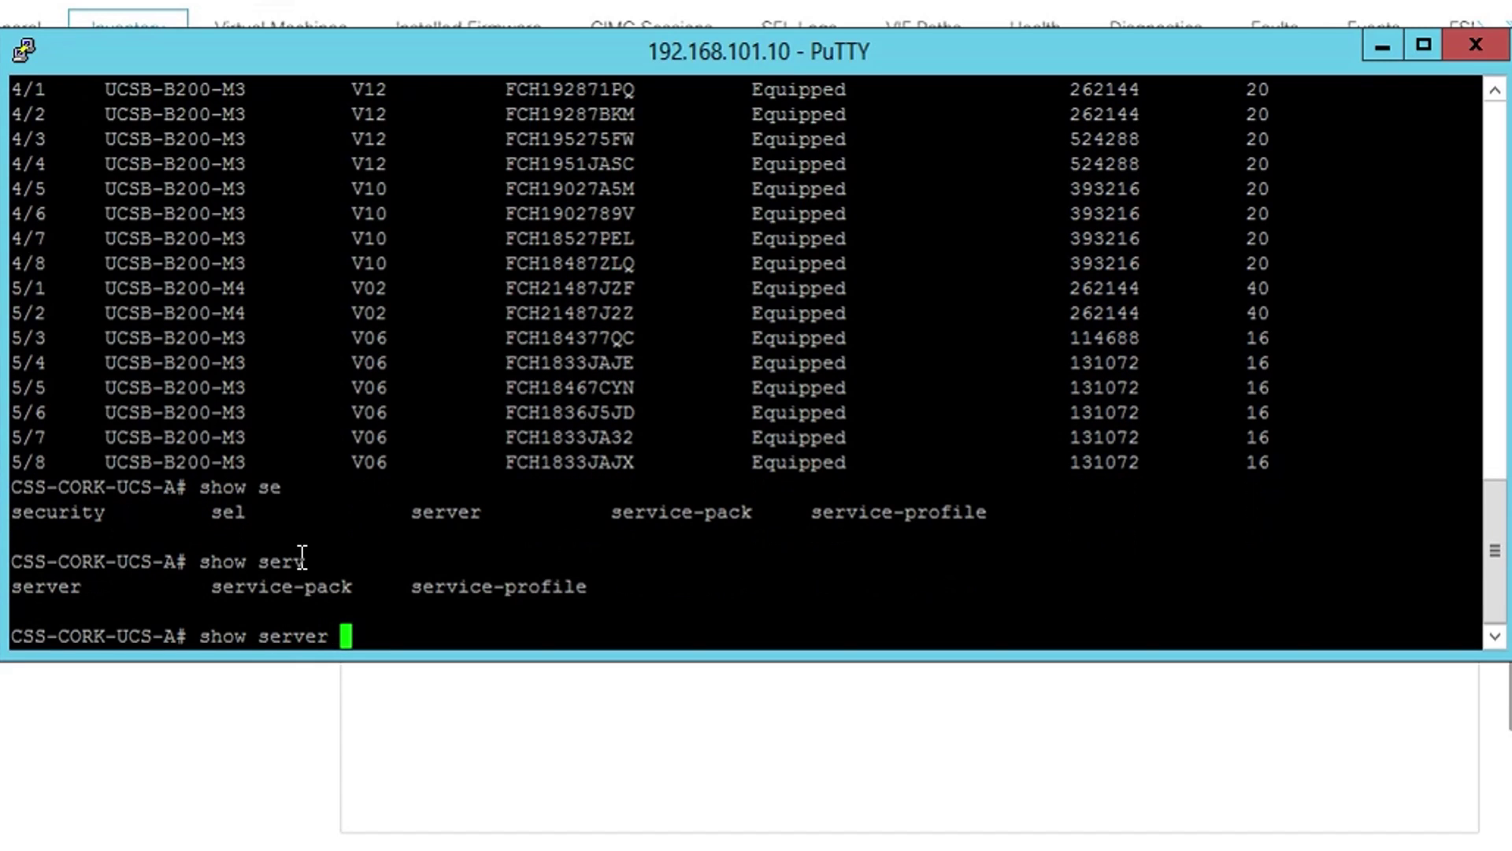
type("version BIOS")
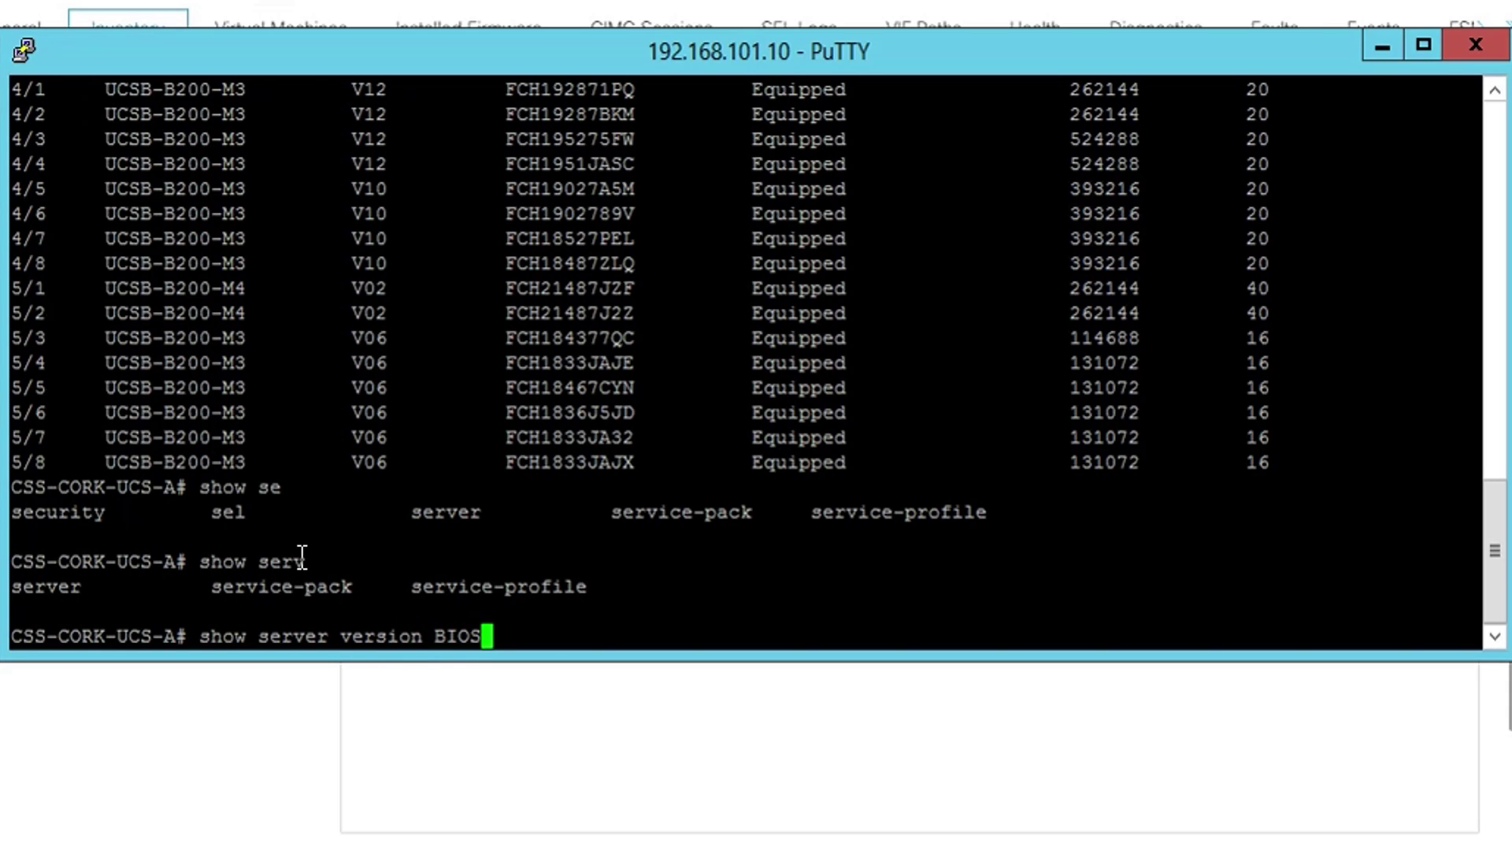
key("Return")
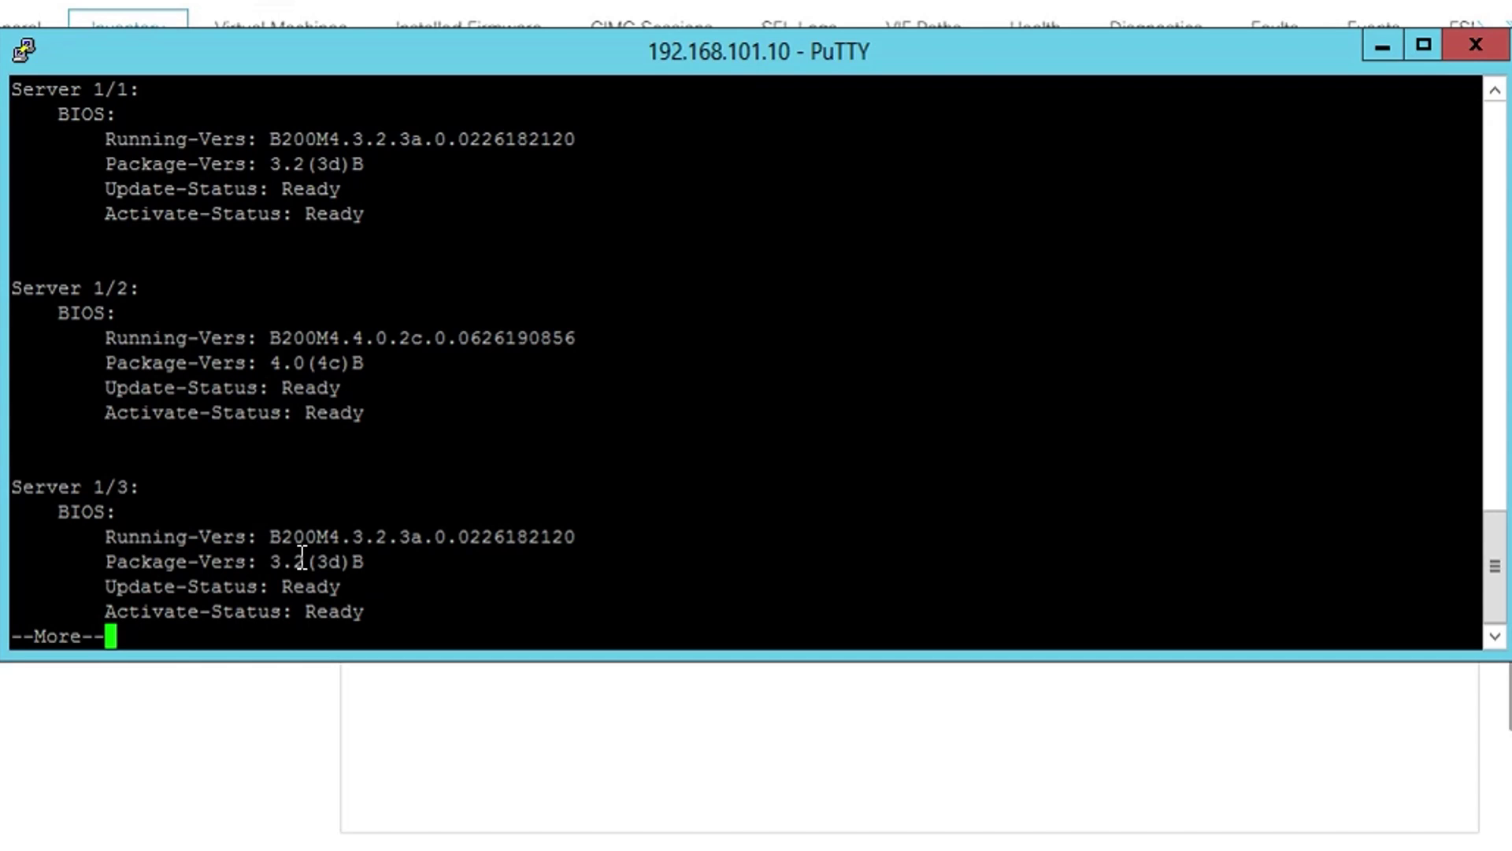
key("space")
key("space")
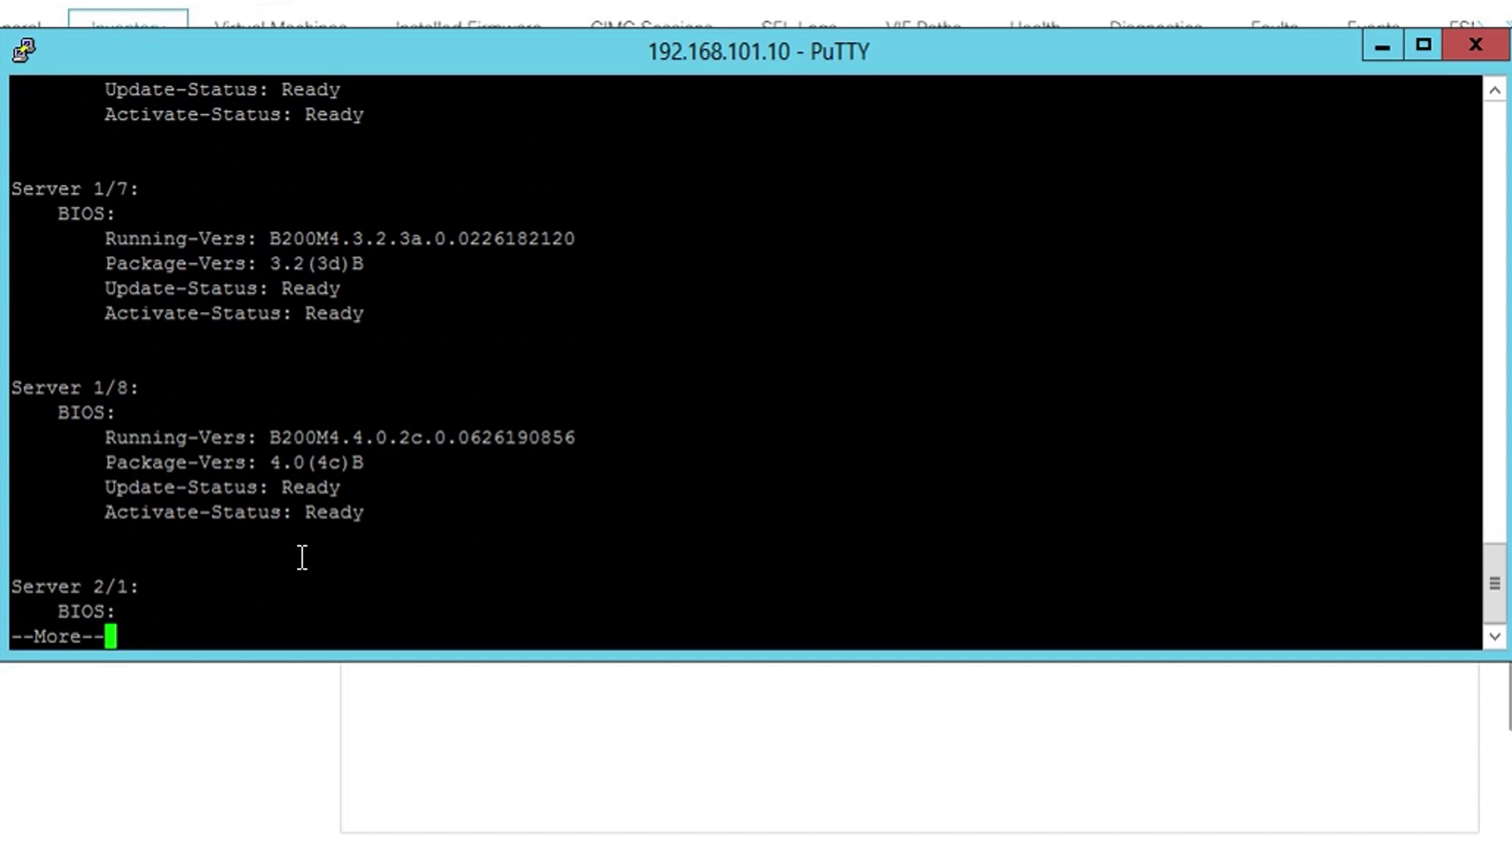
key("space")
key("space")
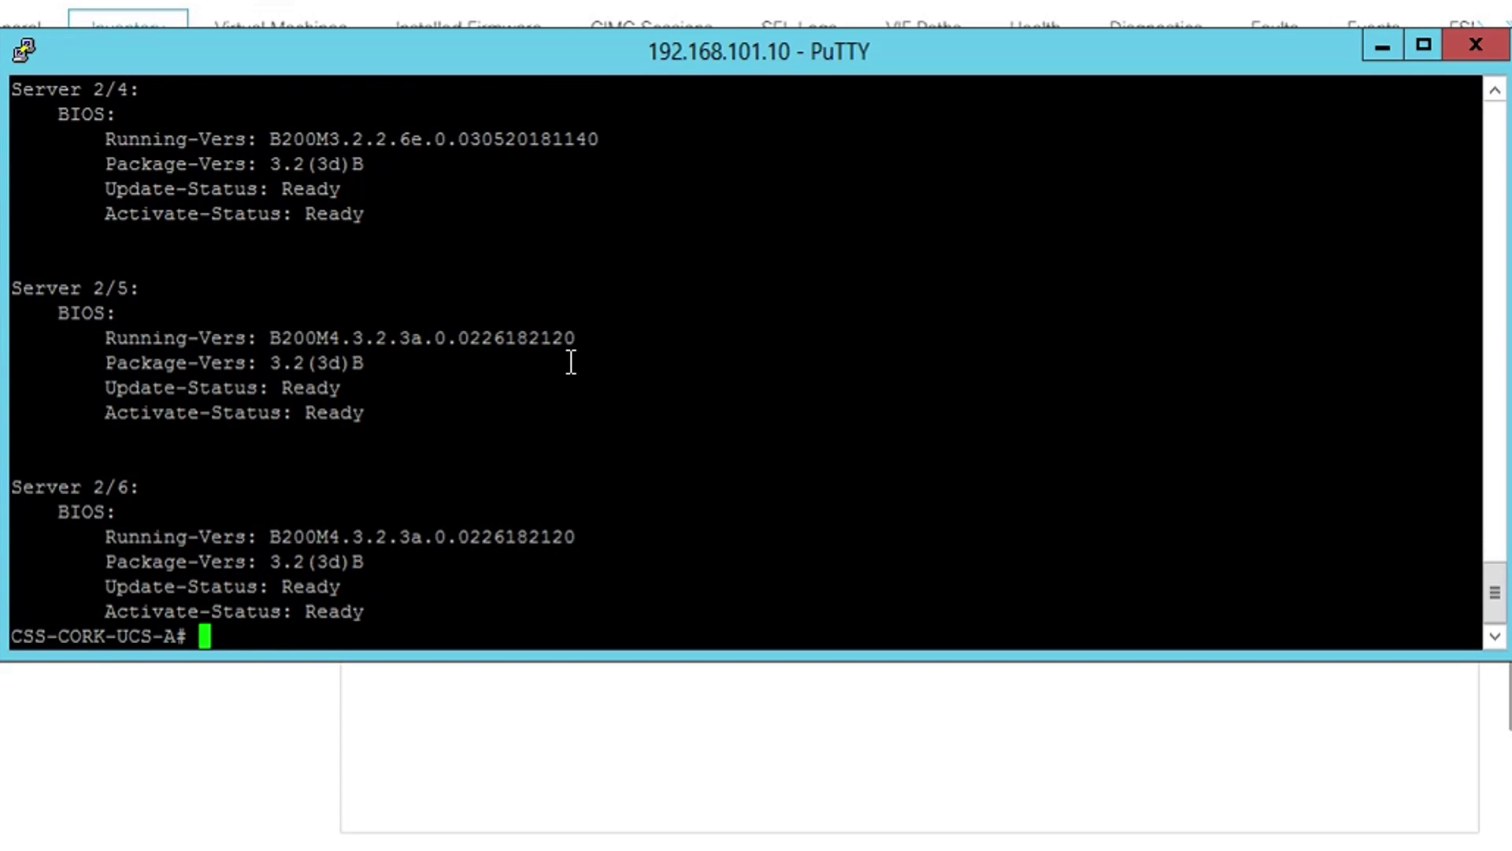
- Try 'scope BIOS', then query the valid scopes and type 'scope server 1/1'
type("scope BIOS")
key("Return")
type("scope ")
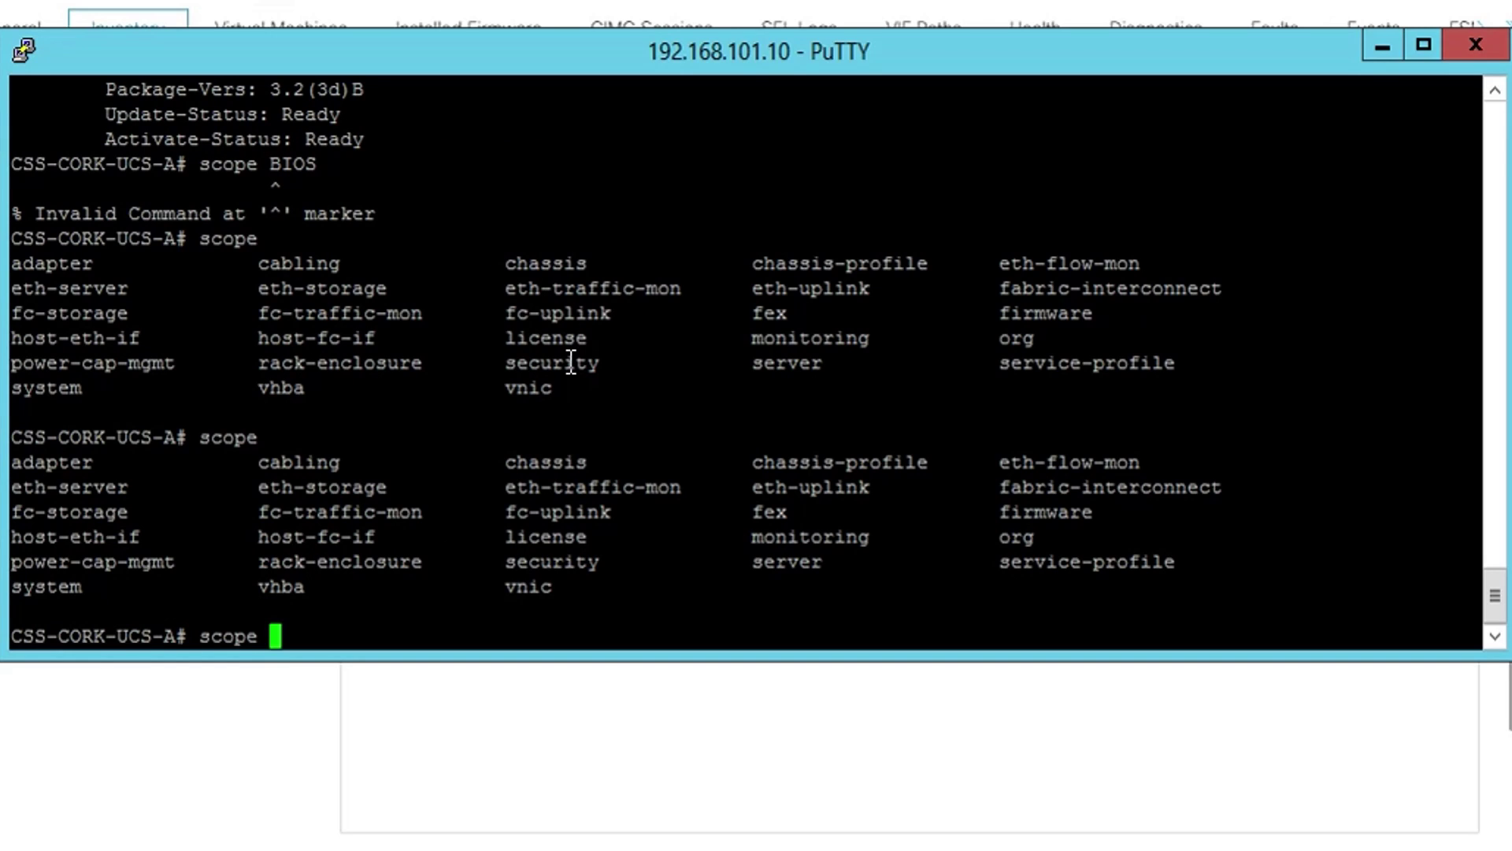
type("??server 1/1")
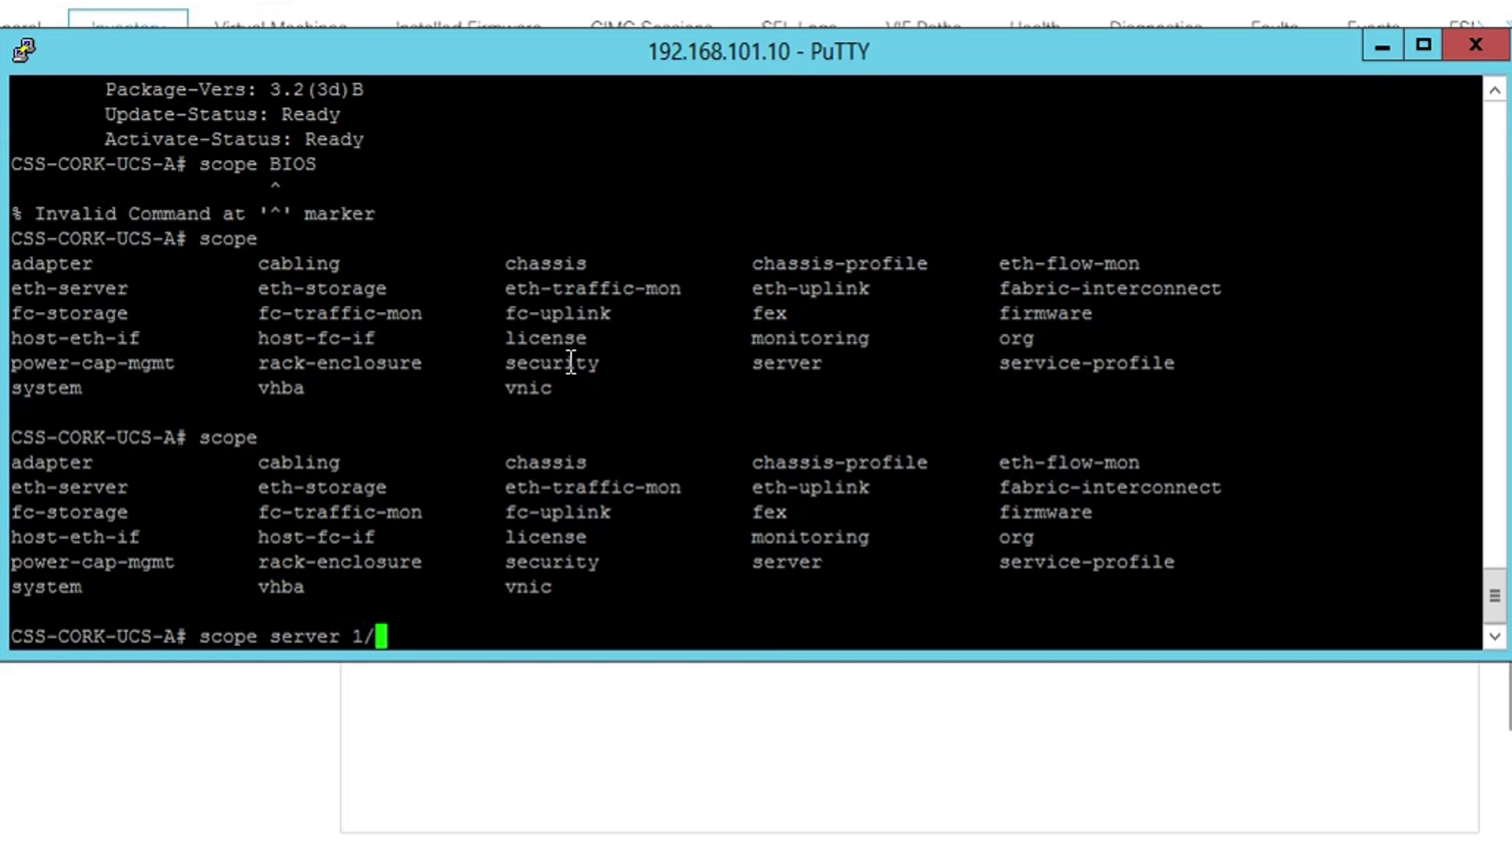
- Enter the server 1/1, bios, and bios-settings scopes in turn
key("Return")
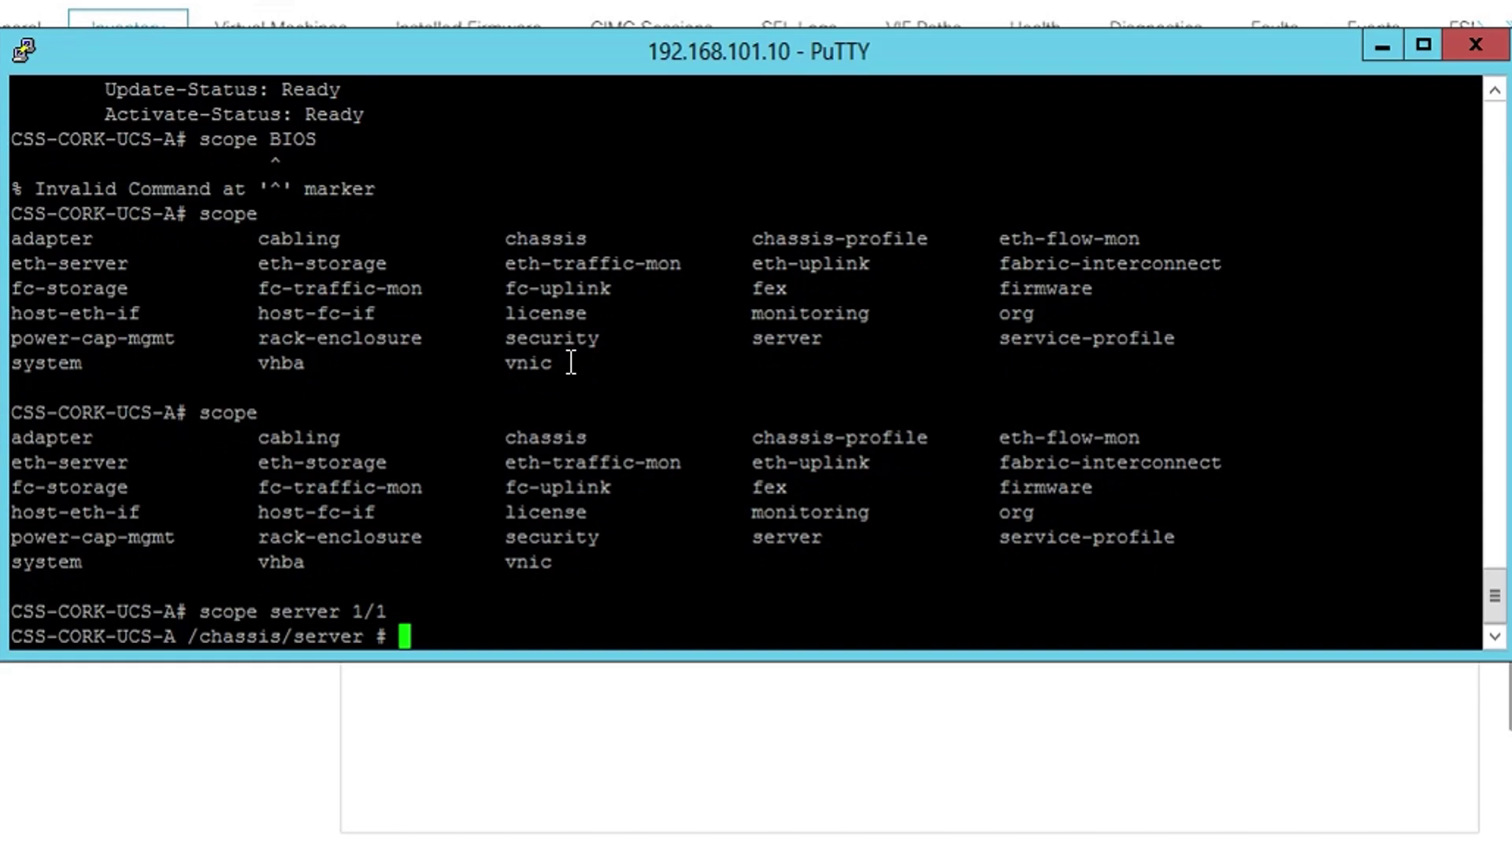
type("scope ")
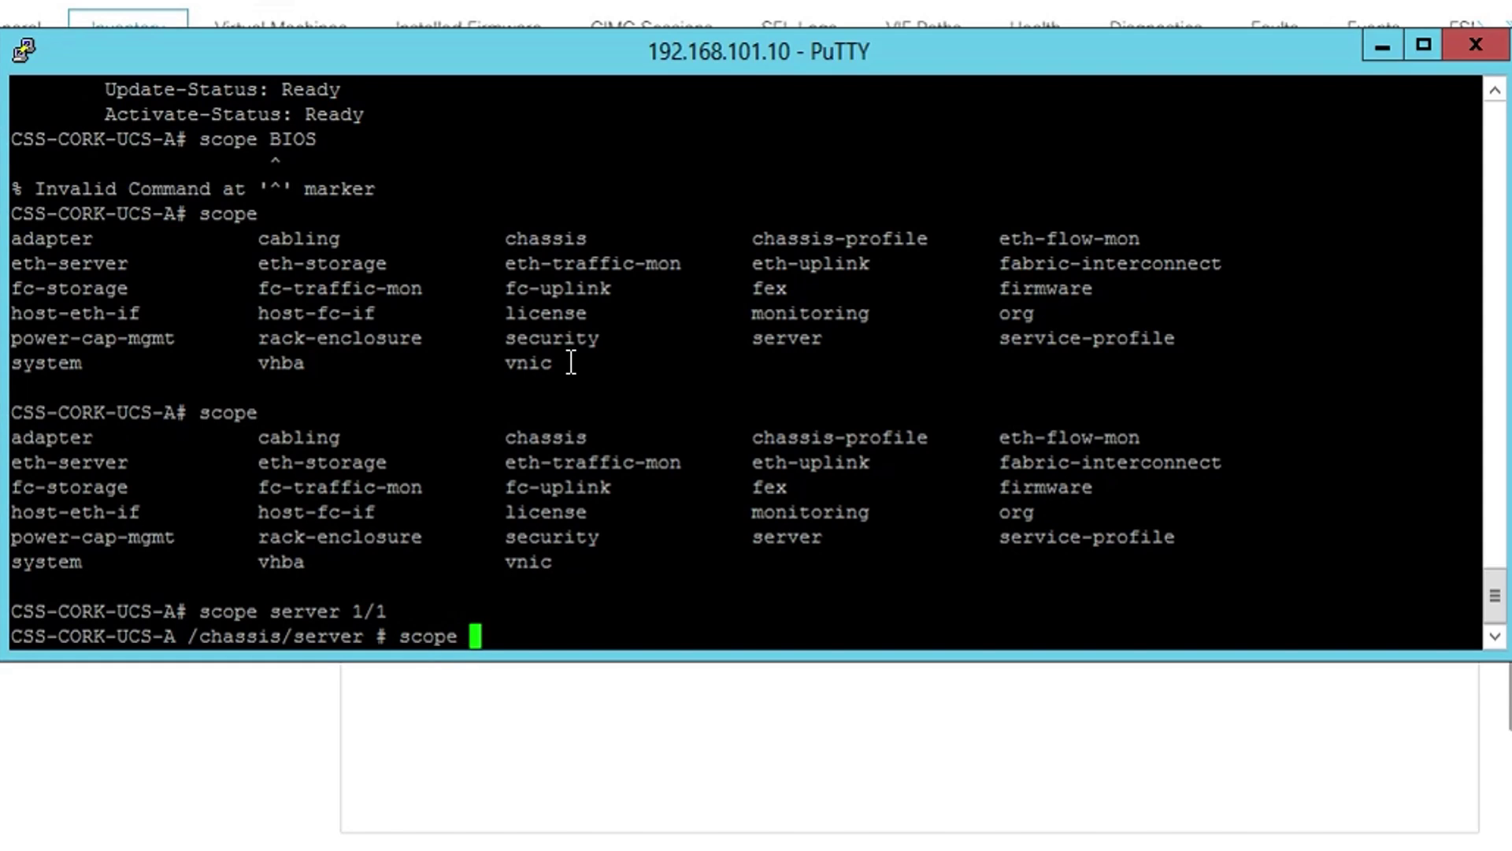
type("bios")
key("Return")
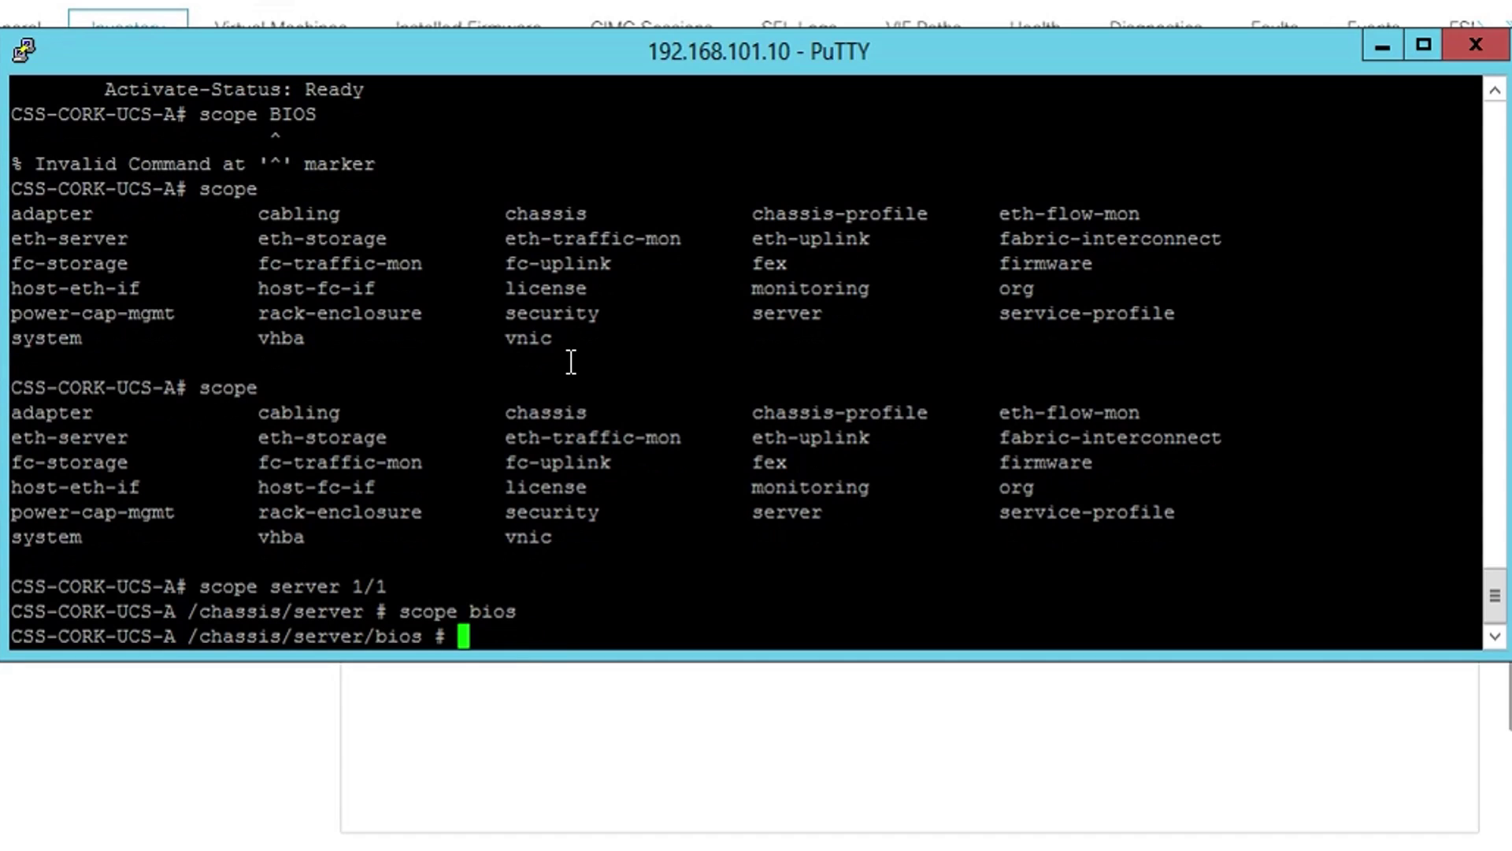
type("scope bios-settings")
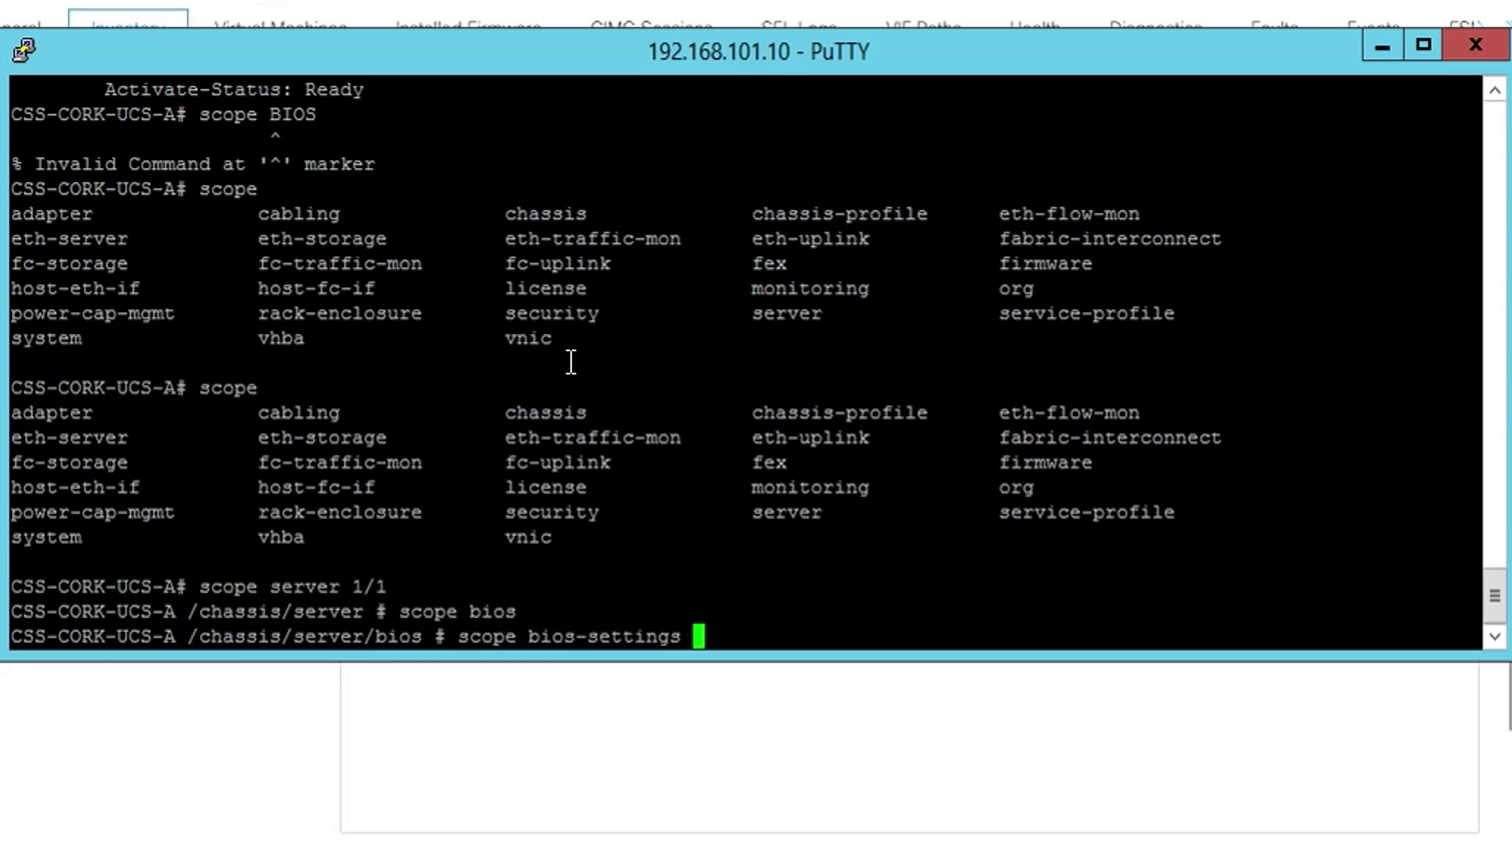
key("Return")
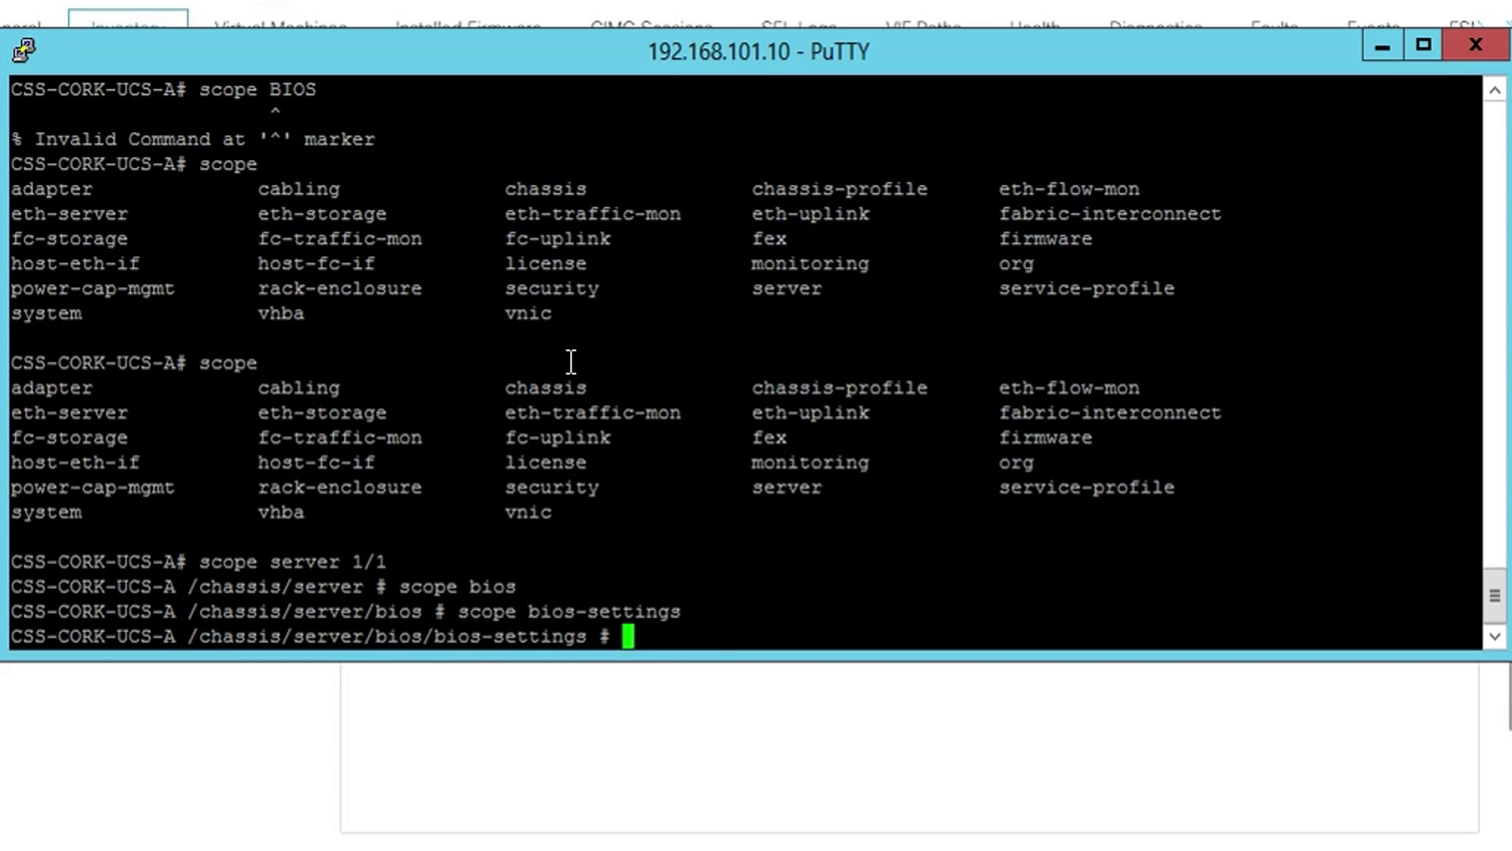
- Run 'show memory-ras-config' to confirm the Maximum Performance setting
type("show mem")
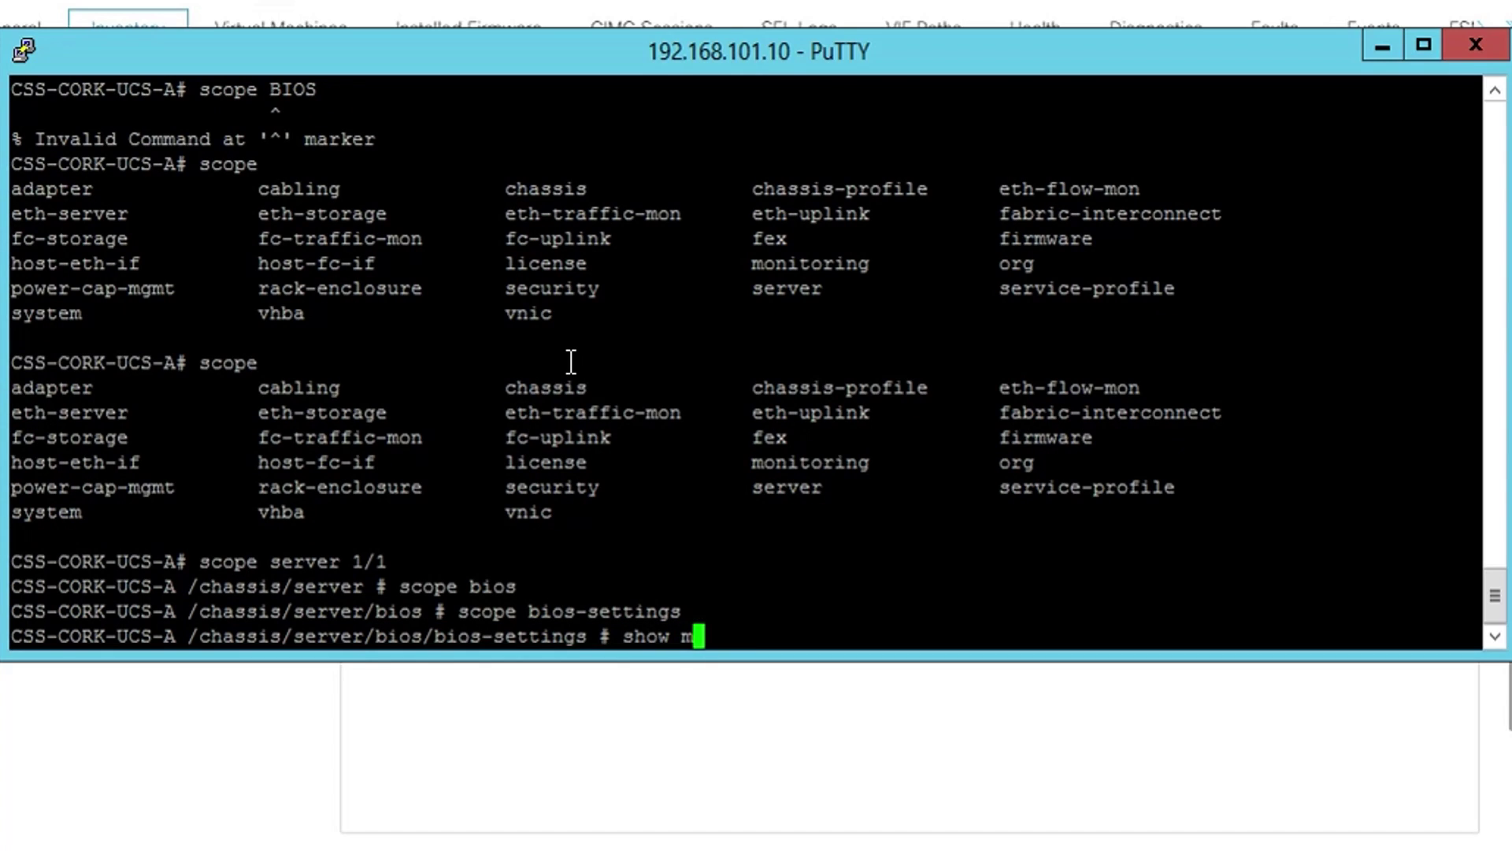
key("Tab")
type("ras")
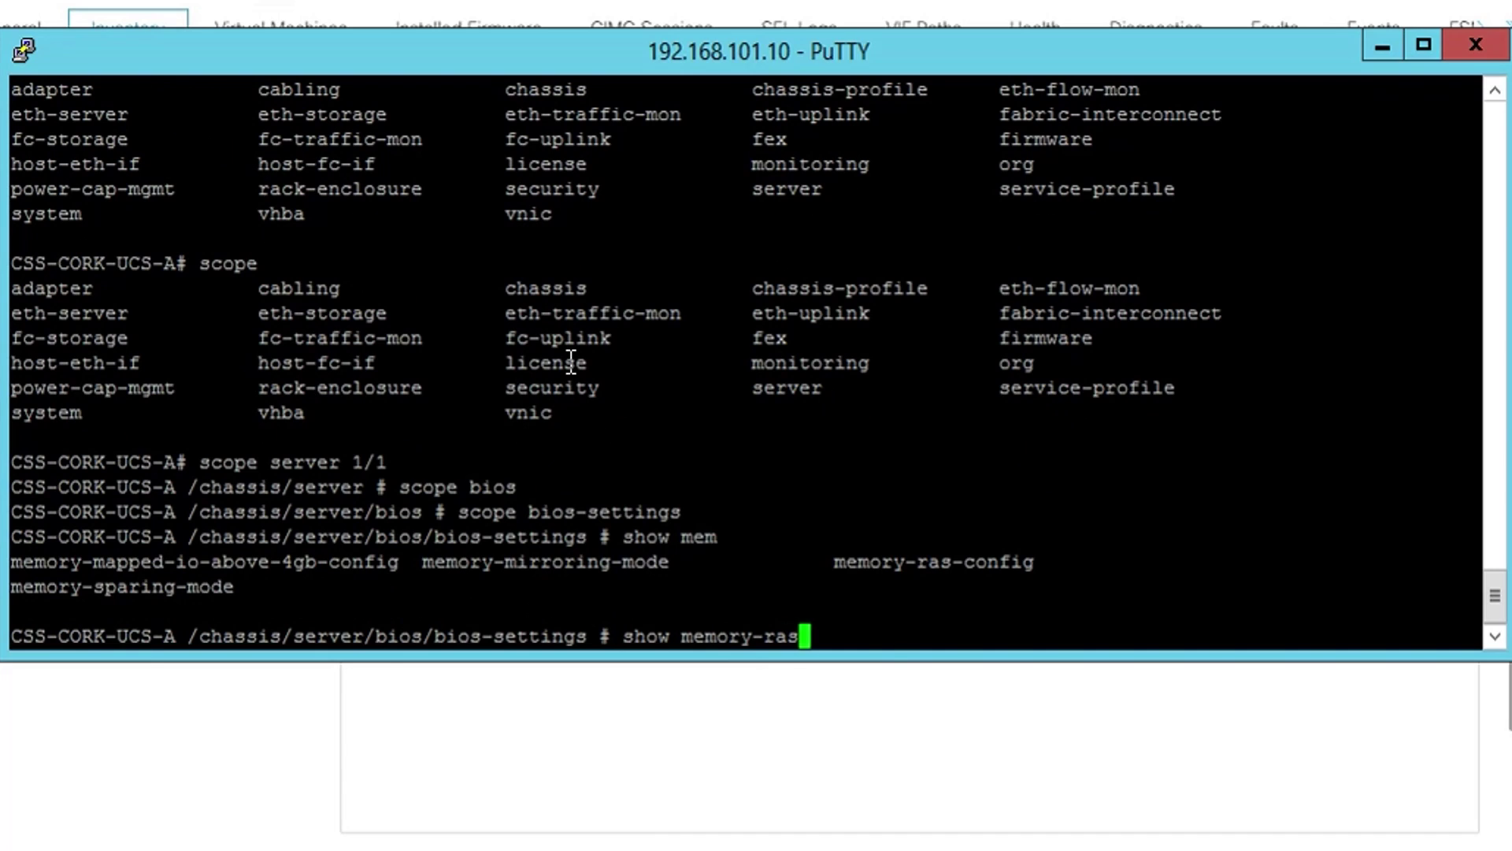
key("Tab")
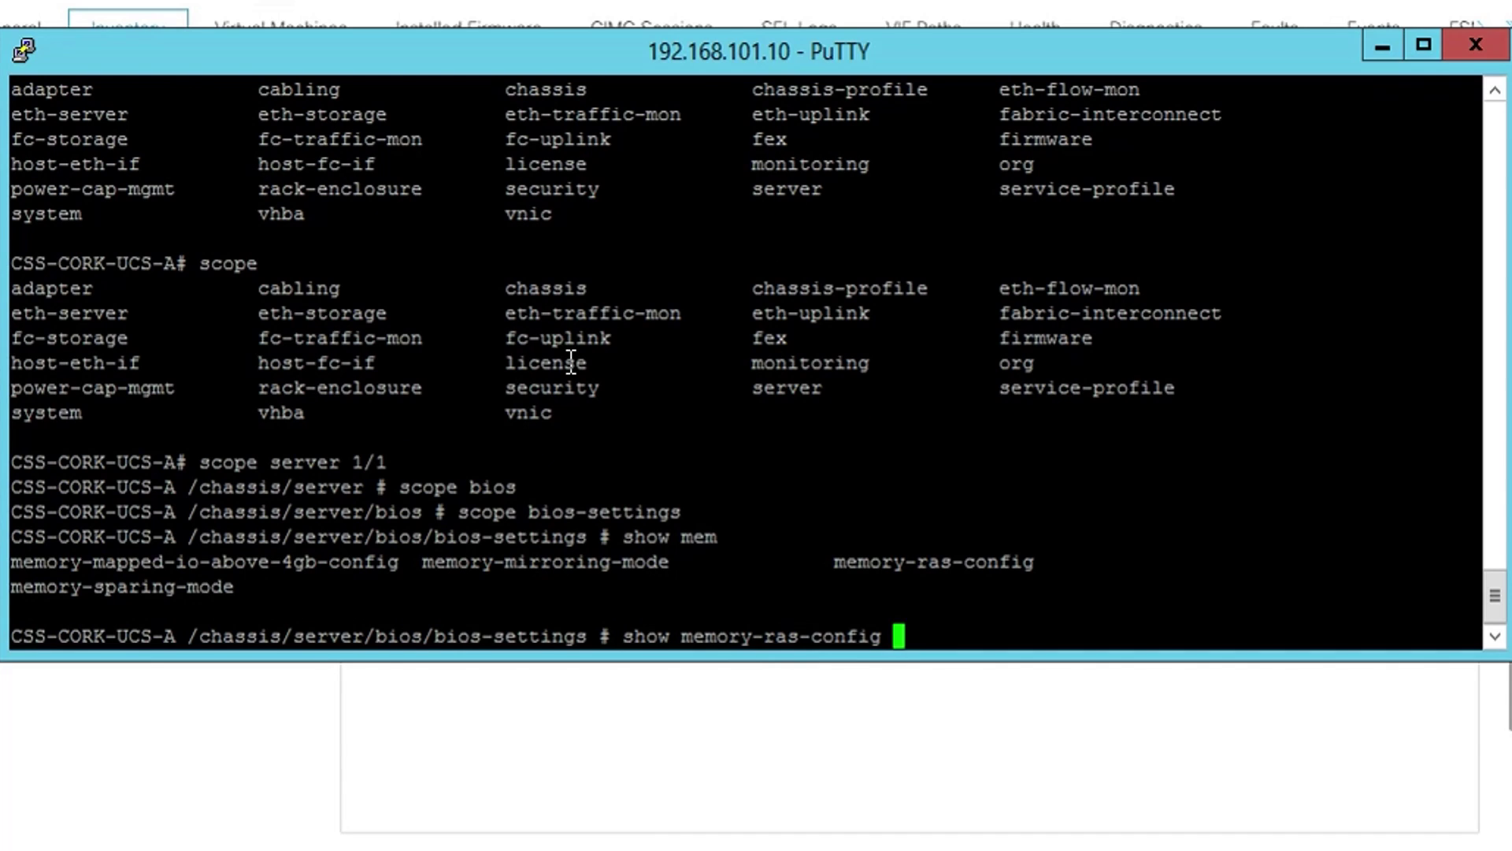
key("Return")
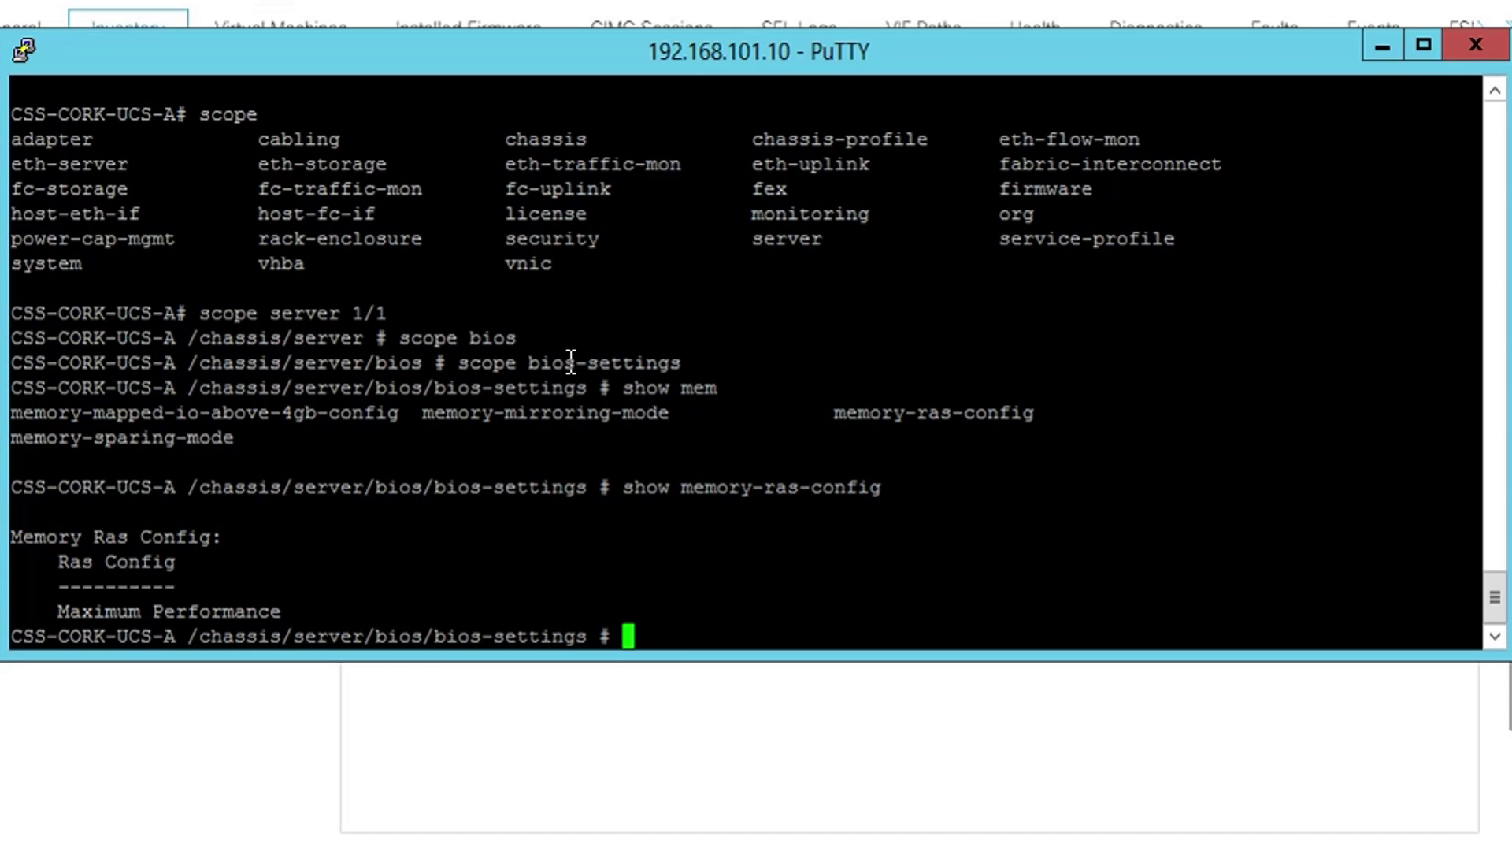